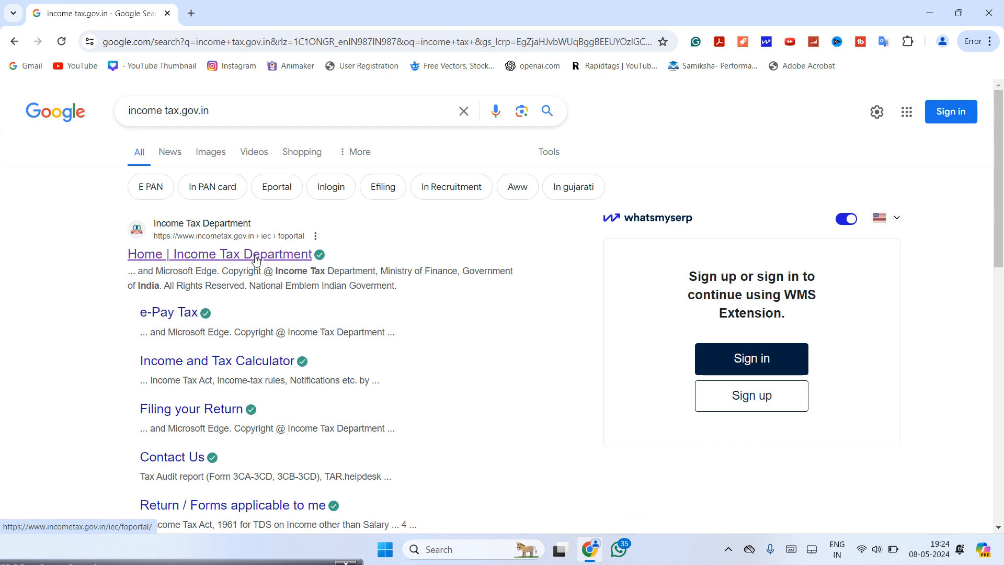
Open the Income Tax Department e-filing portal, go to its login page and dismiss the TaxGenie chat message.
click(256, 257)
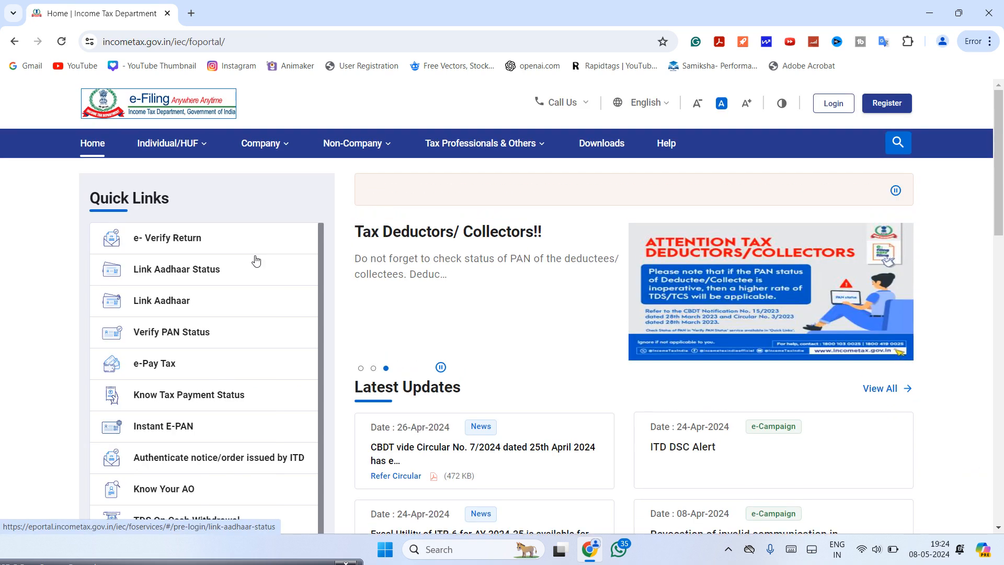
click(889, 103)
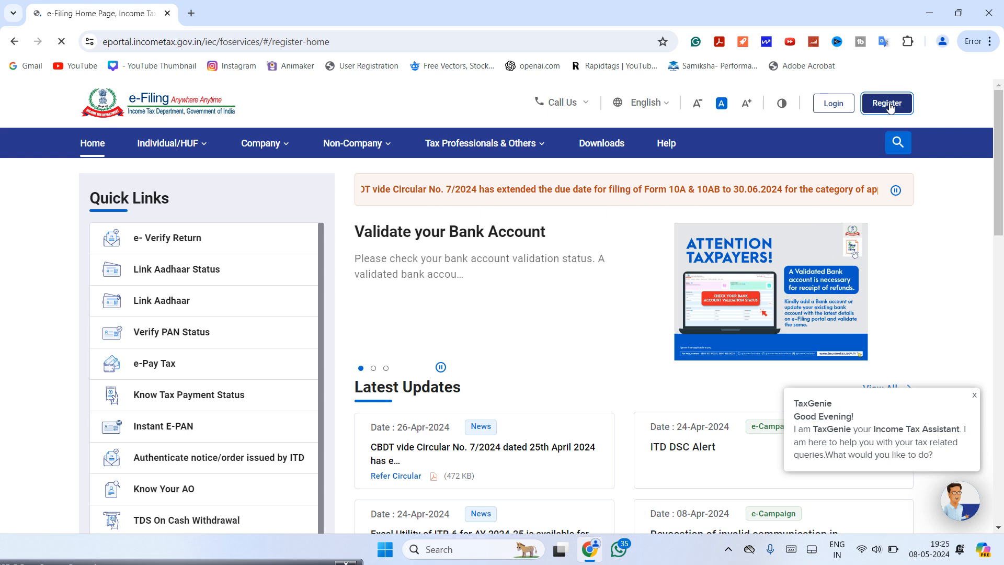
click(836, 105)
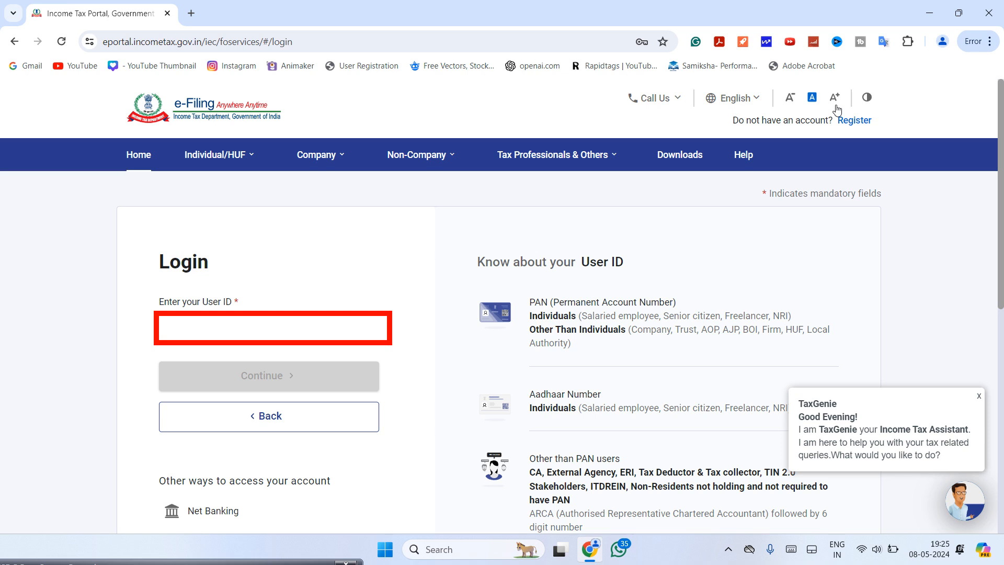
click(978, 395)
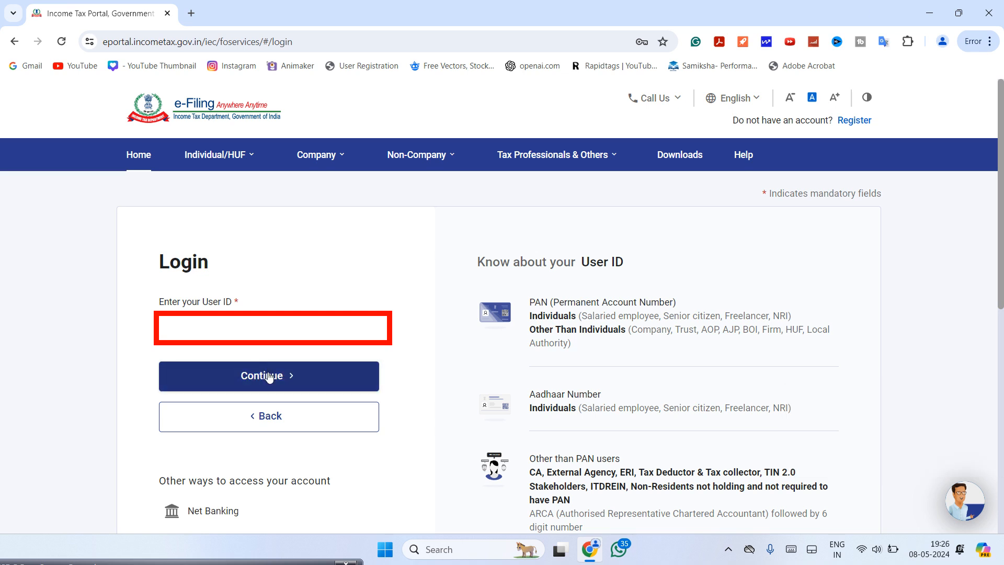
Submit the user ID, confirm the secure access message, enter the account password and log in.
click(268, 376)
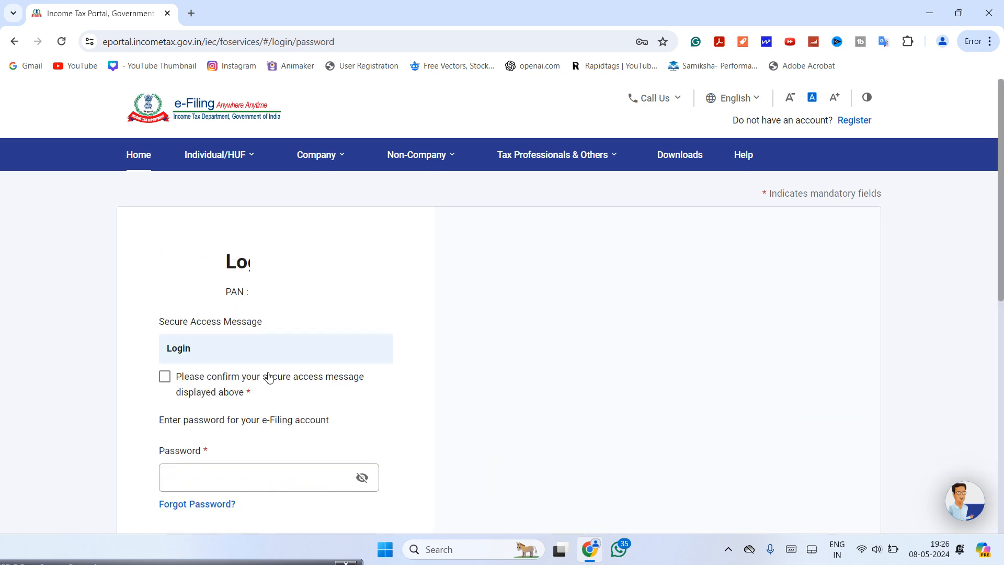
click(165, 377)
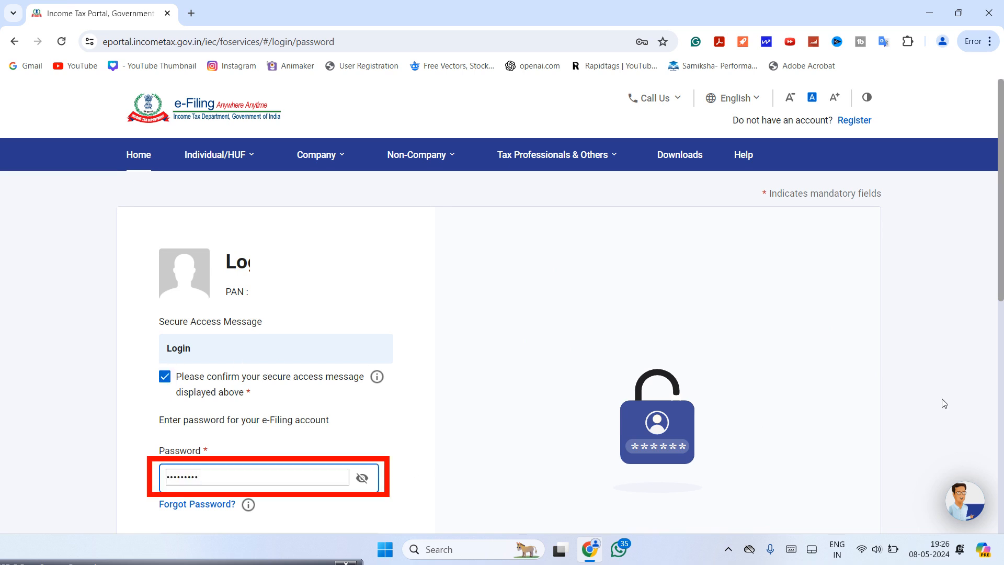
drag(1002, 291, 964, 321)
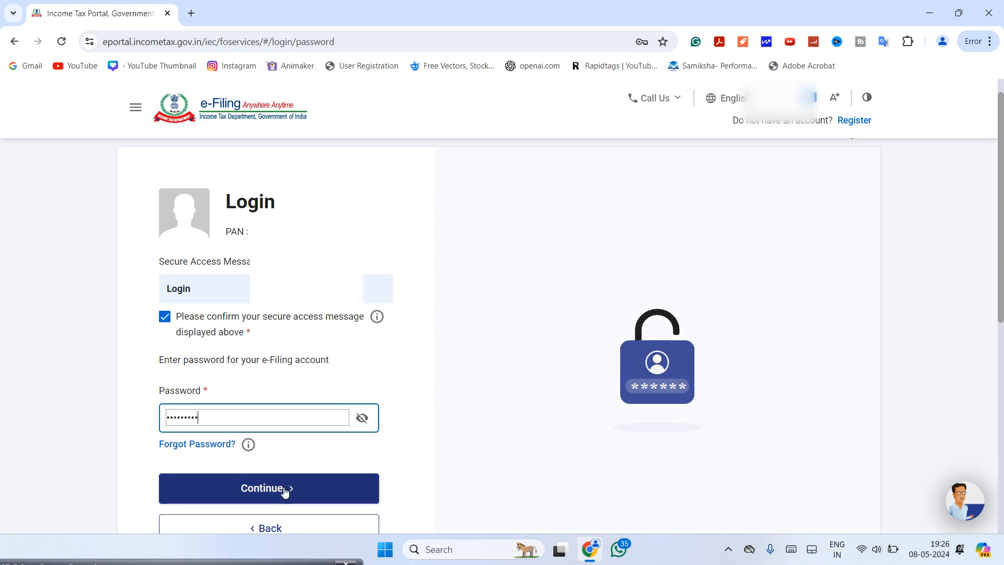
click(285, 488)
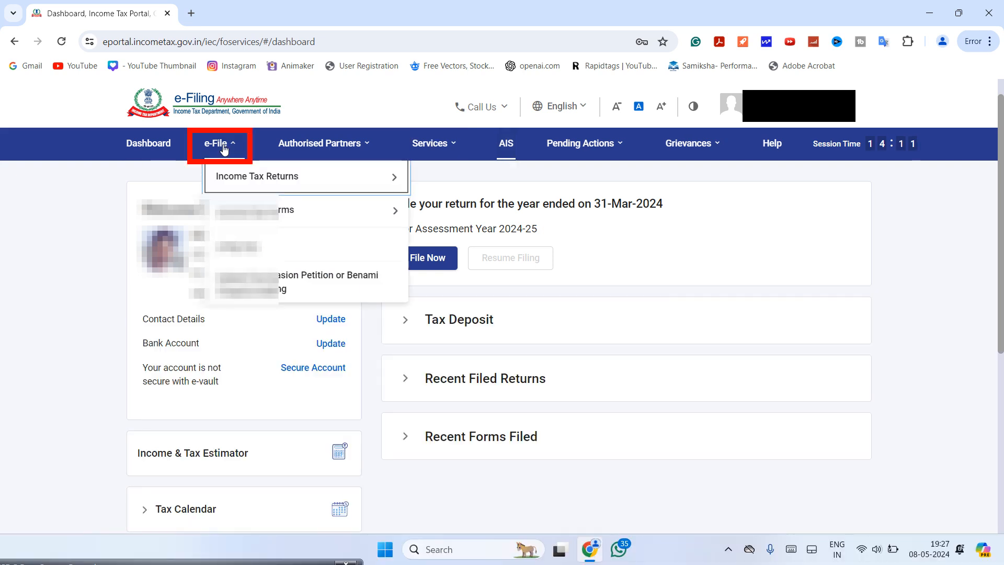
Request Form 26AS under Income Tax Returns, accept the redirect disclaimer and allow the blocked pop-ups for the portal.
mouse_move(306, 178)
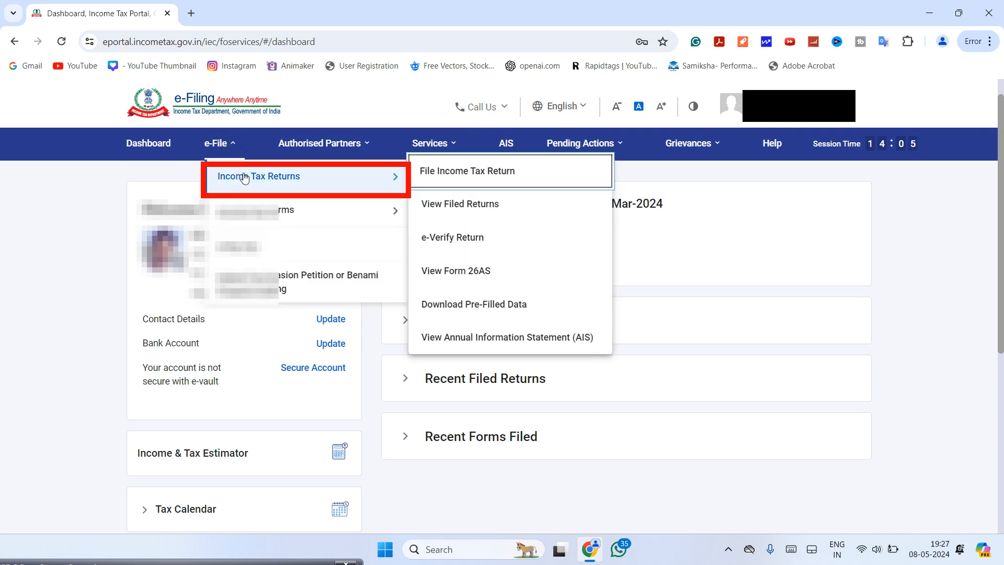
click(473, 272)
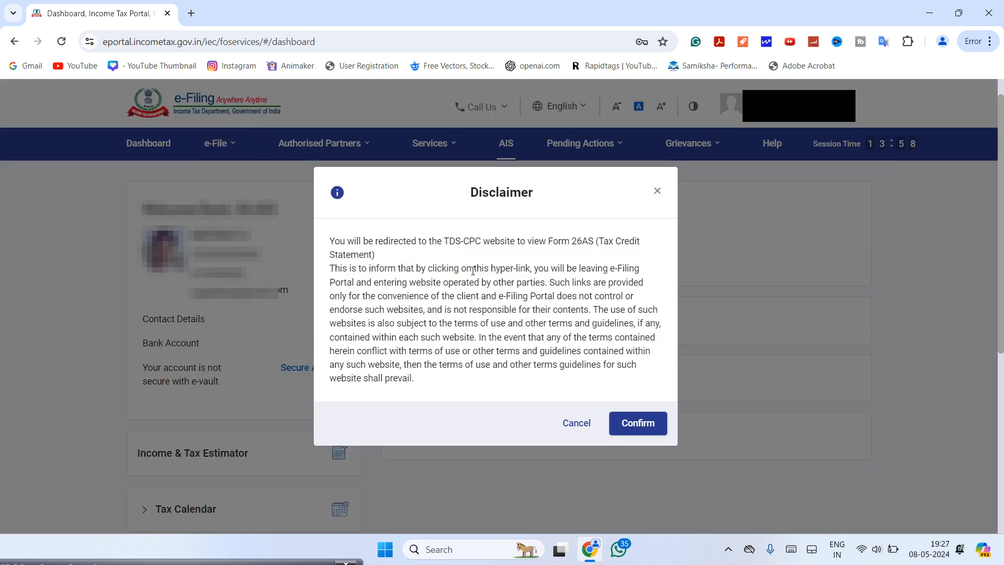
click(648, 431)
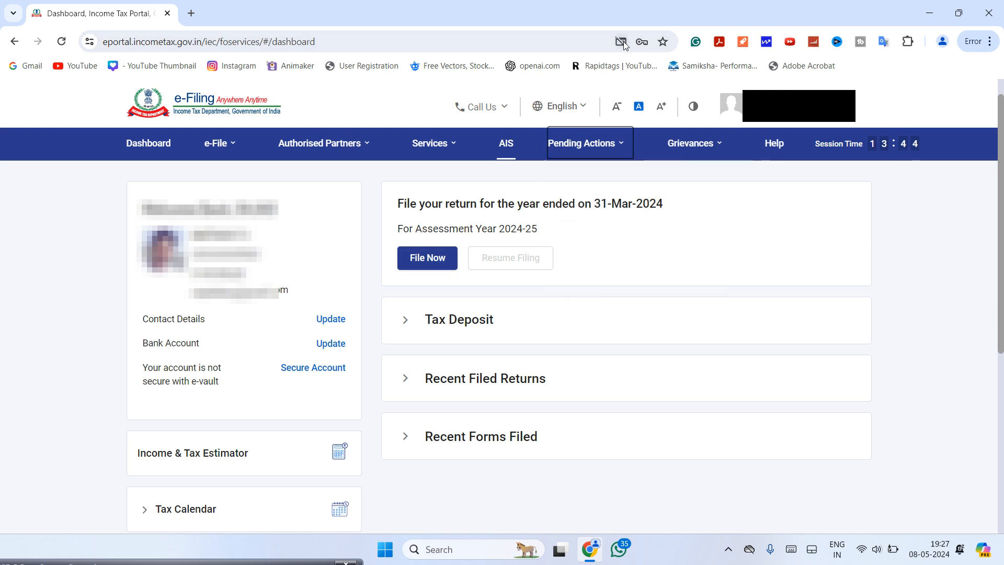
click(624, 44)
click(489, 135)
click(643, 167)
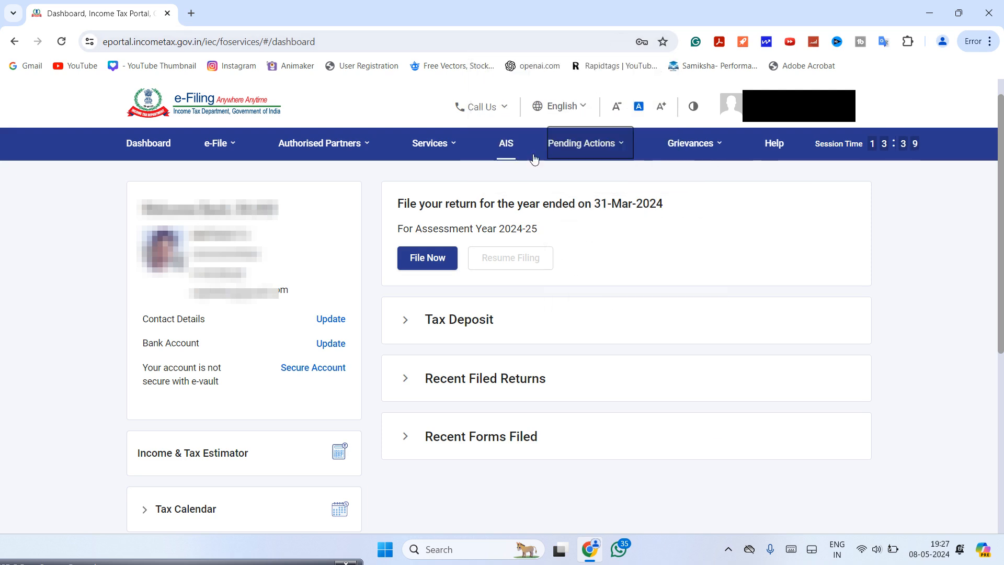
Request Form 26AS again, confirm the redirect to TRACES and agree to the usage of Form 16 / 16A.
click(219, 142)
mouse_move(225, 174)
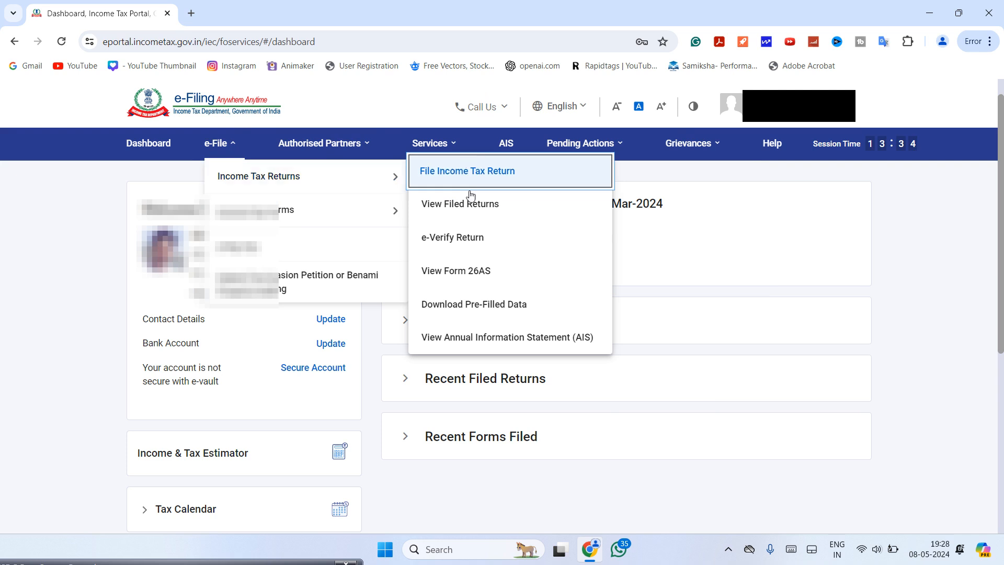
click(468, 270)
click(640, 425)
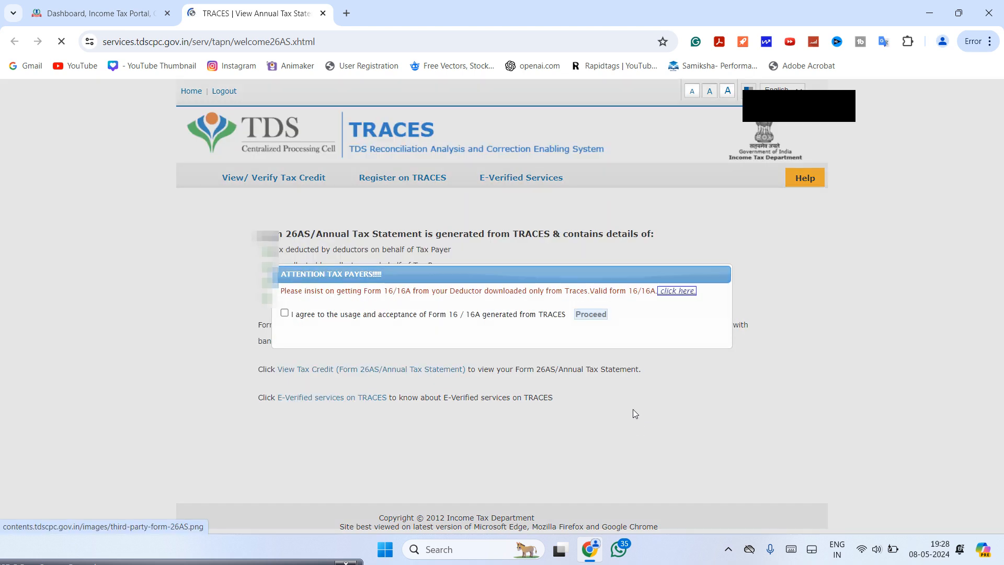
click(285, 313)
click(590, 315)
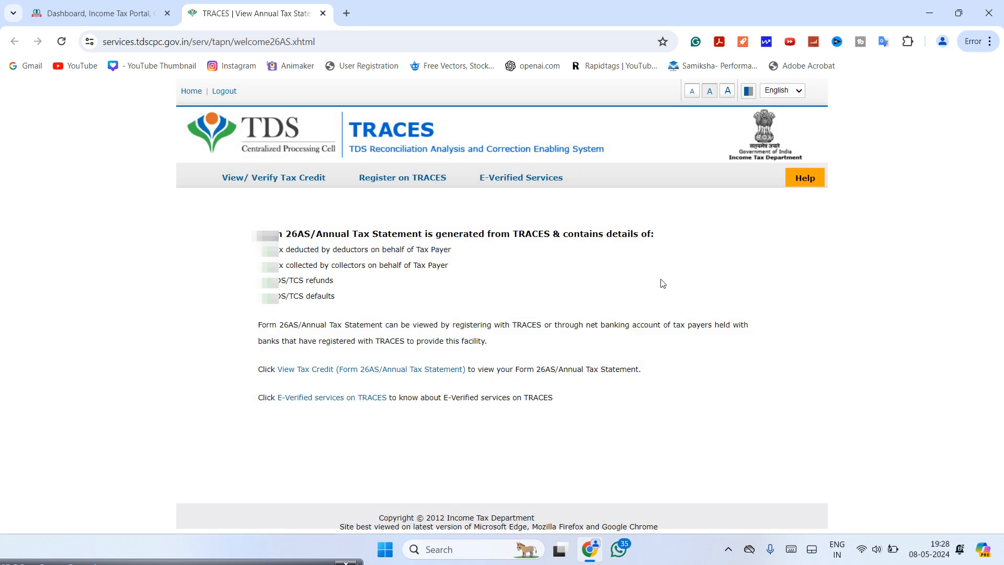
Open the Form 26AS tax credit view and set the assessment year to 2024-25 and the format to HTML.
click(325, 370)
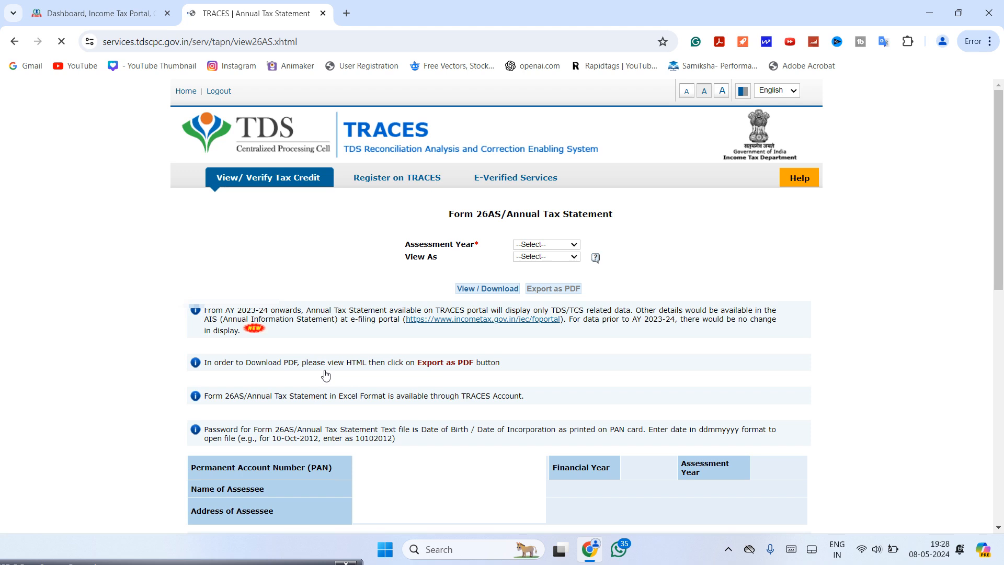
click(575, 245)
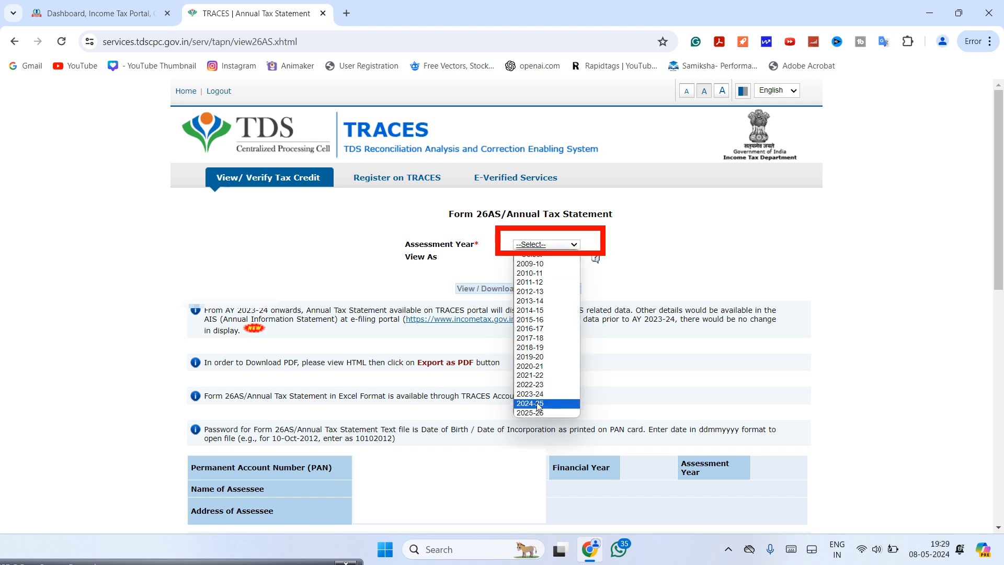
click(538, 405)
click(560, 256)
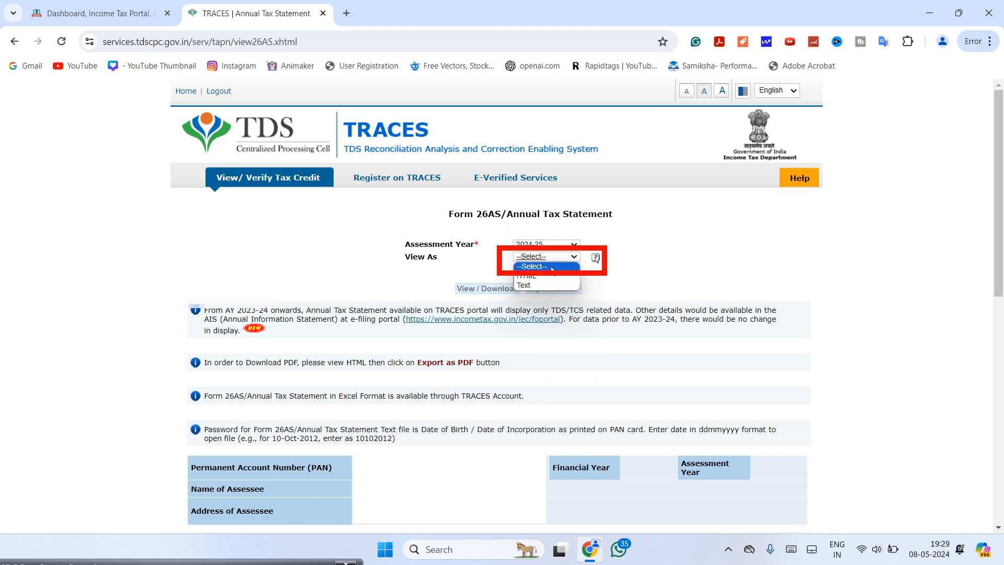
click(547, 276)
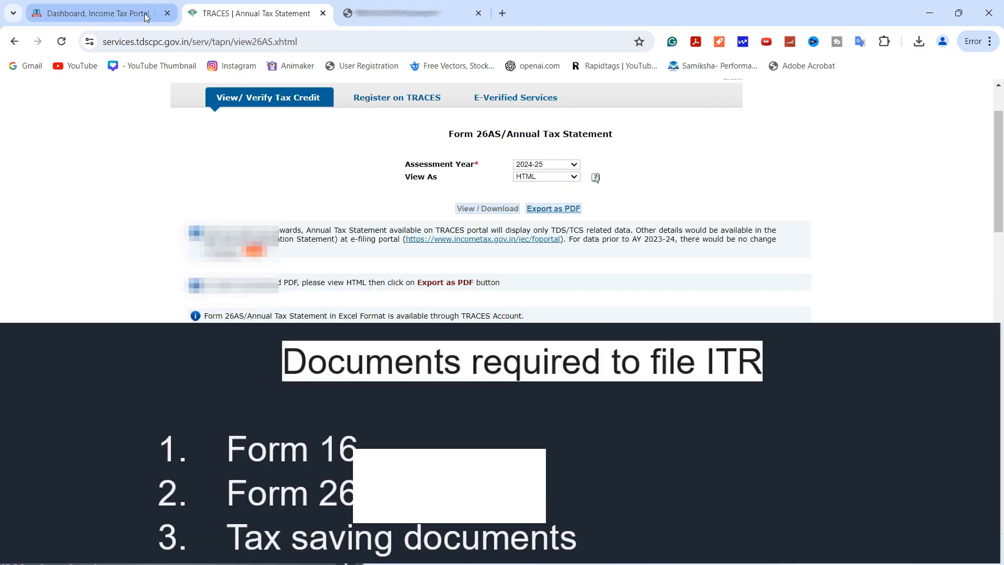
Return to the e-filing dashboard and begin filing the income tax return for assessment year 2024-25 in Online mode.
click(149, 15)
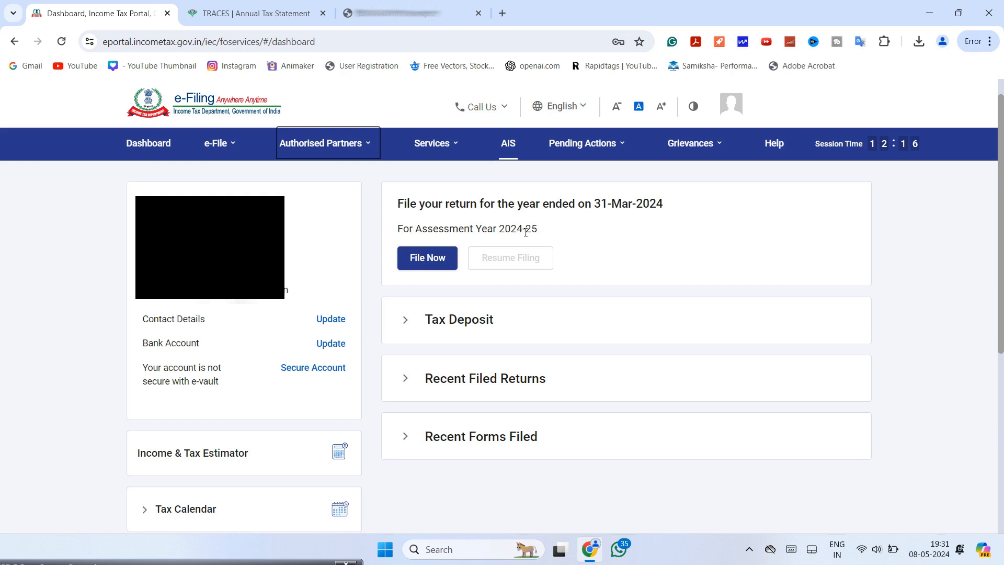
click(440, 262)
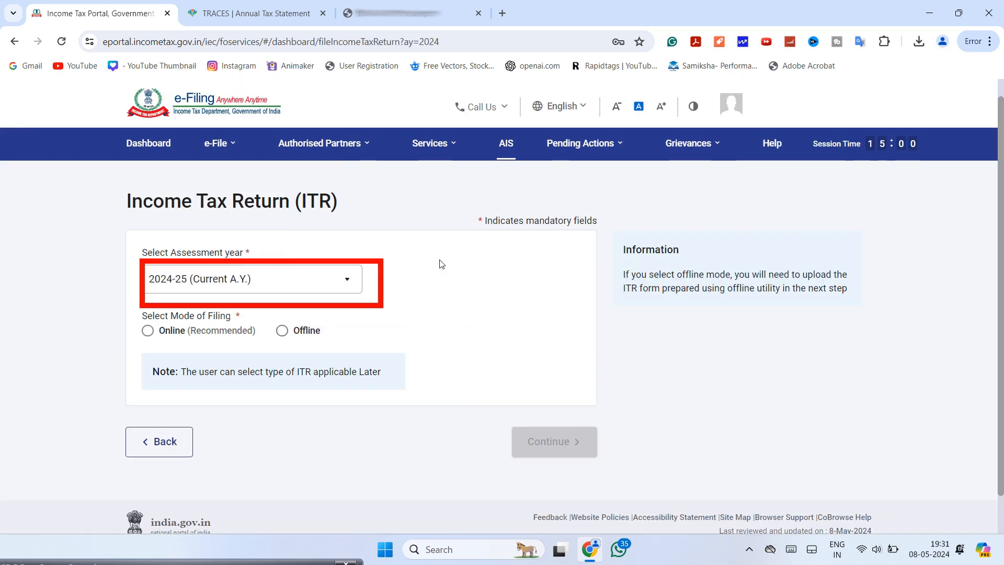
click(324, 280)
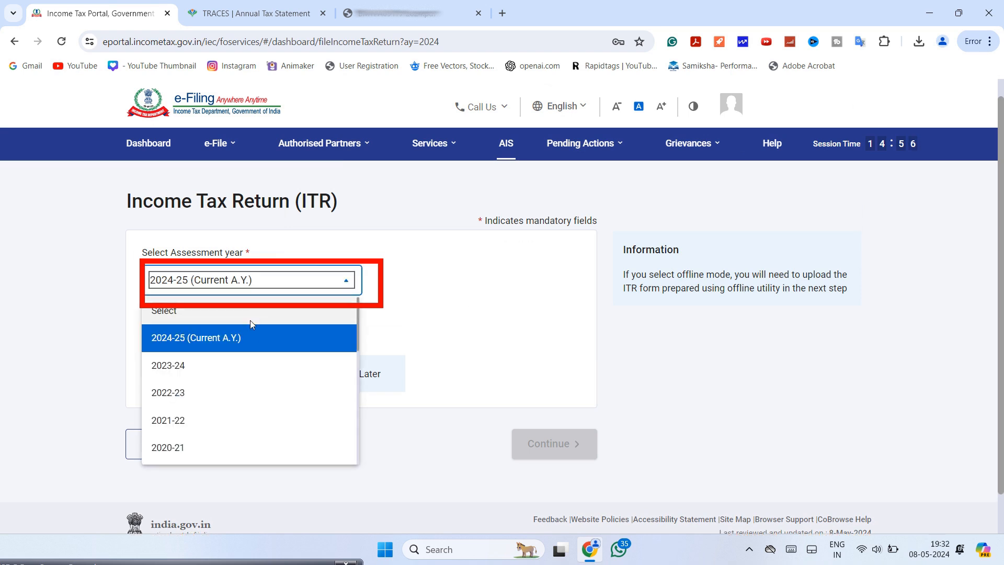
click(248, 339)
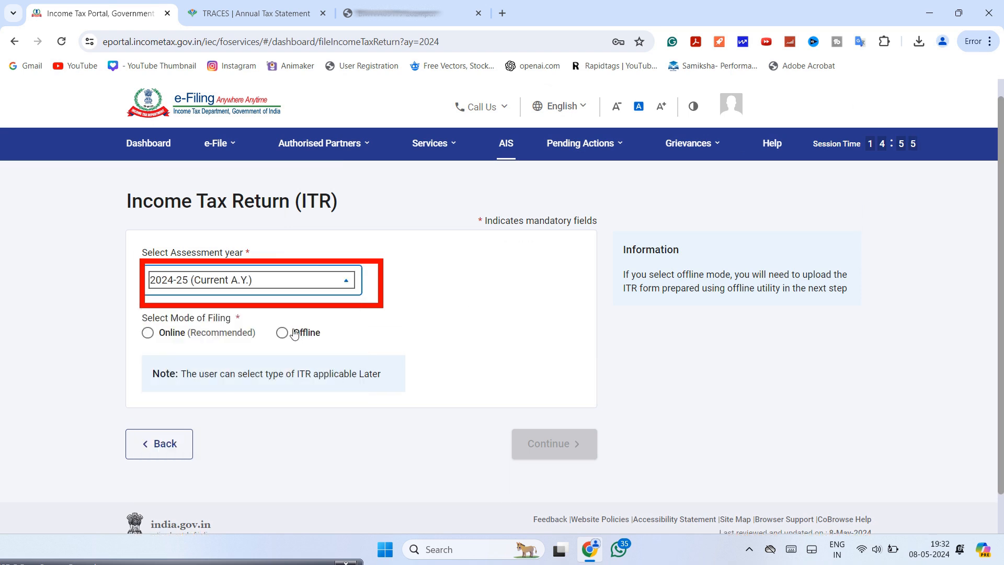
click(149, 335)
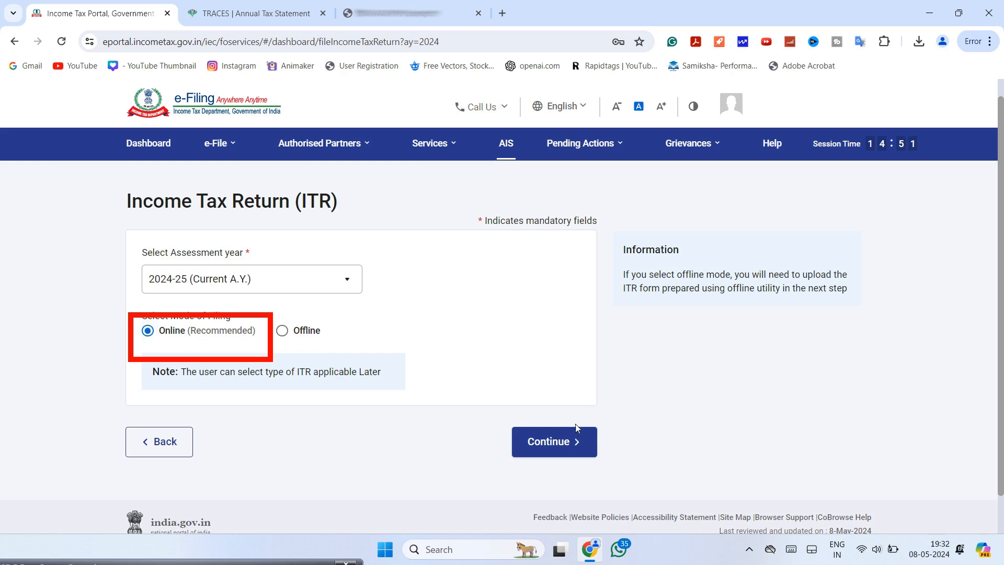
click(574, 442)
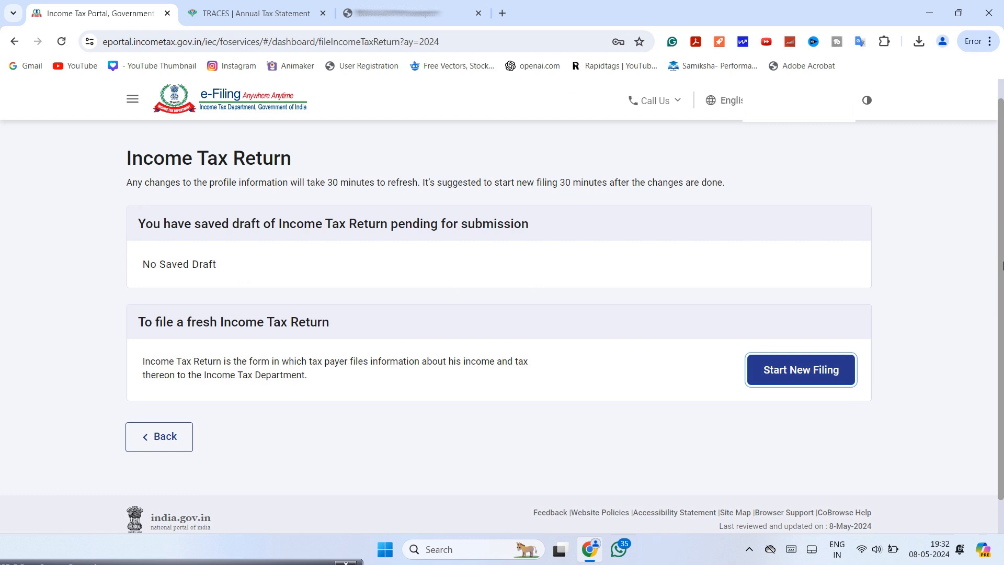
Start a new filing with Individual as the applicable status.
click(793, 376)
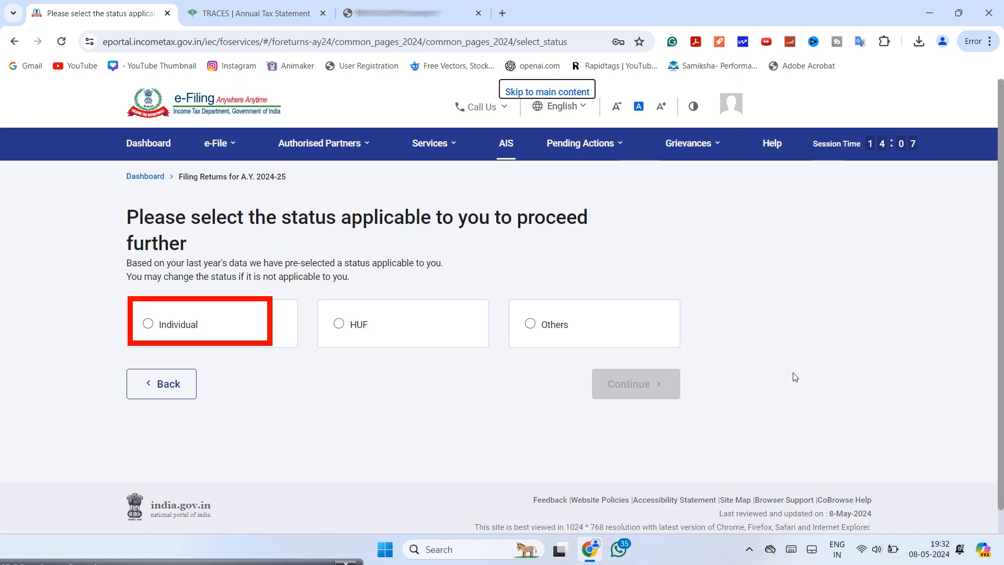
click(149, 322)
click(637, 385)
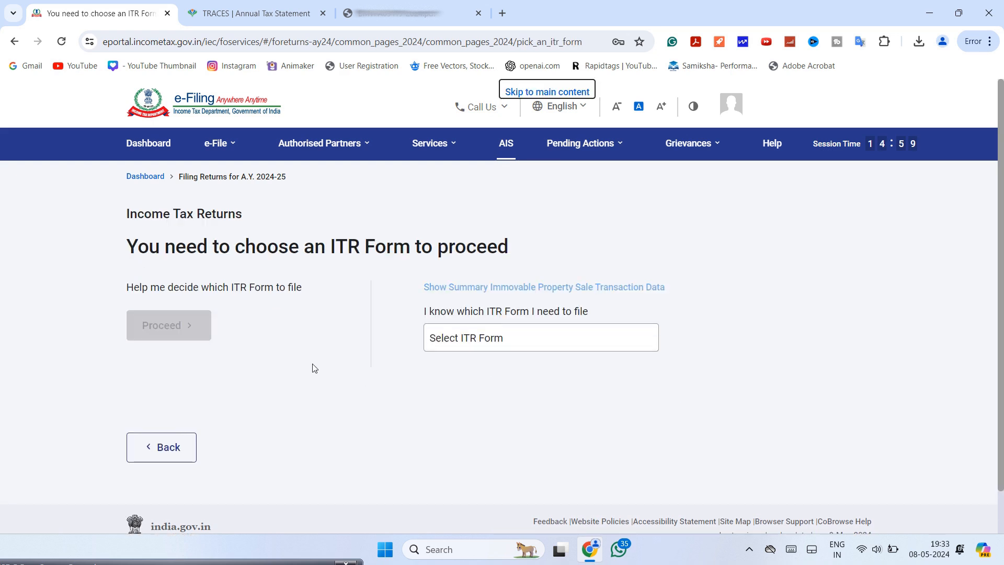
Choose ITR - 1 as the form to file and proceed with it.
click(593, 347)
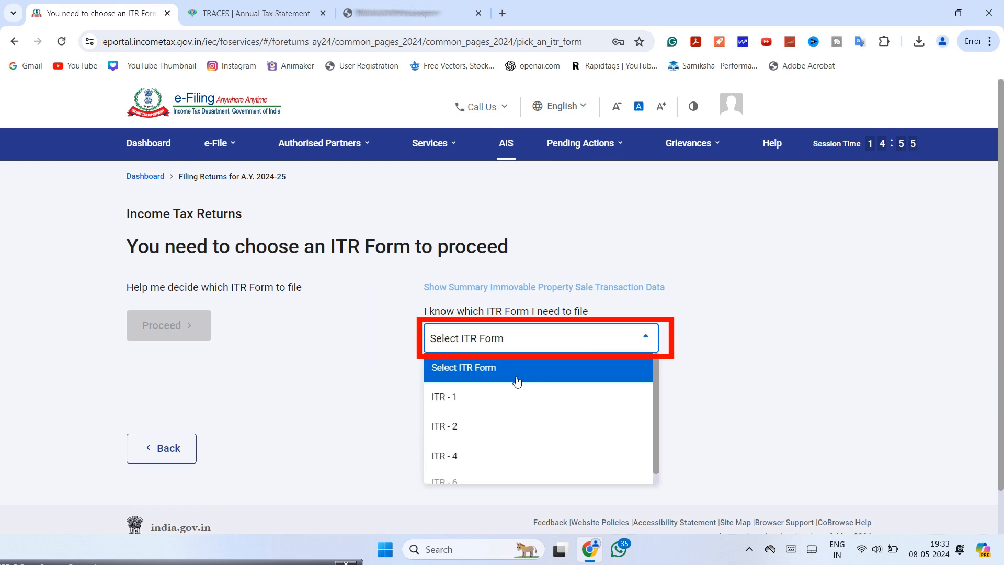
mouse_move(657, 378)
mouse_down()
mouse_move(658, 404)
mouse_move(667, 369)
mouse_up()
click(460, 393)
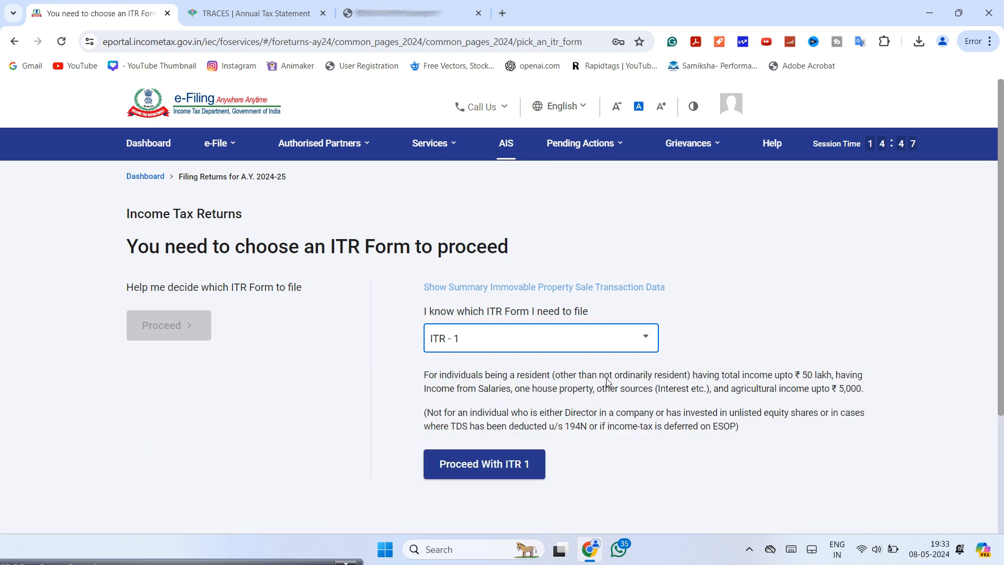
click(479, 466)
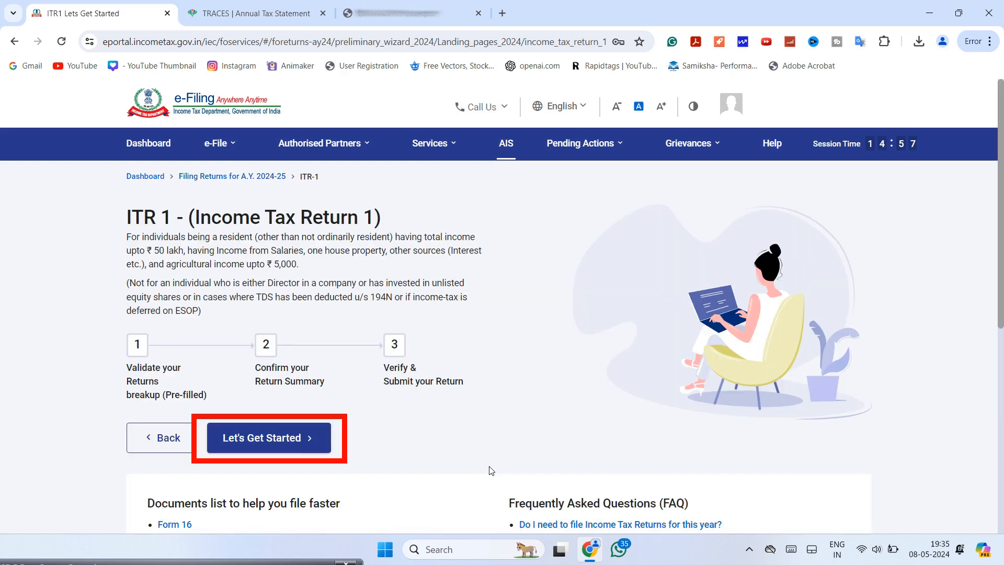
Start ITR 1 with "Taxable income is more than basic exemption limit" as the filing reason and acknowledge the pre-filled data notice.
click(283, 451)
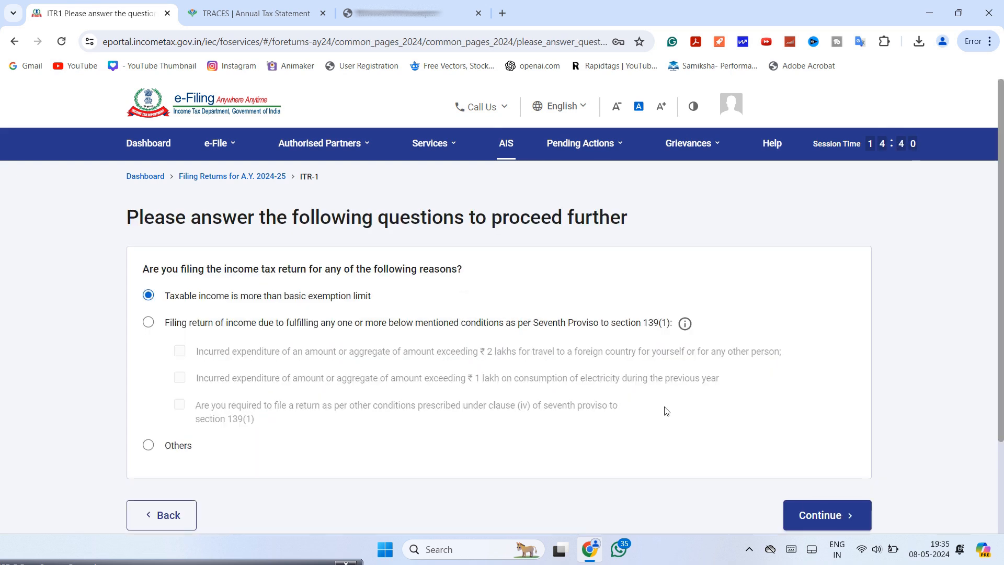
click(848, 515)
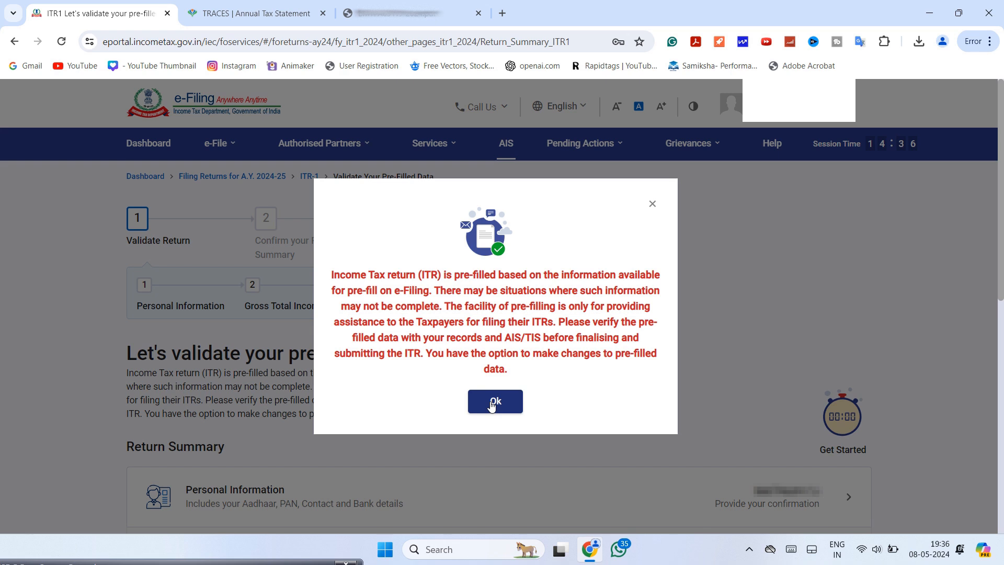
click(491, 403)
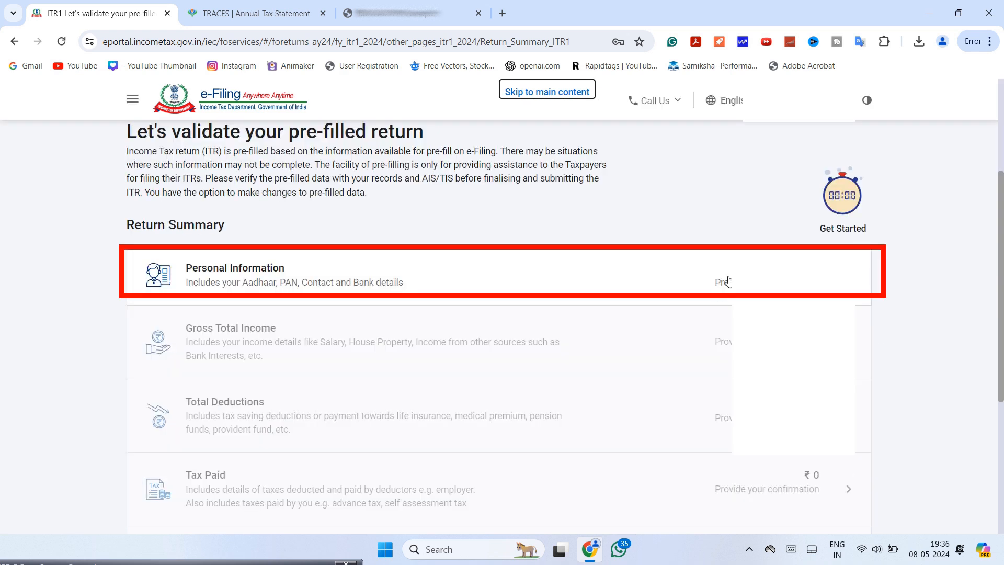
Review the Personal Information section, including filing section 139(1), the tax regime choice and bank details, and confirm it.
click(728, 282)
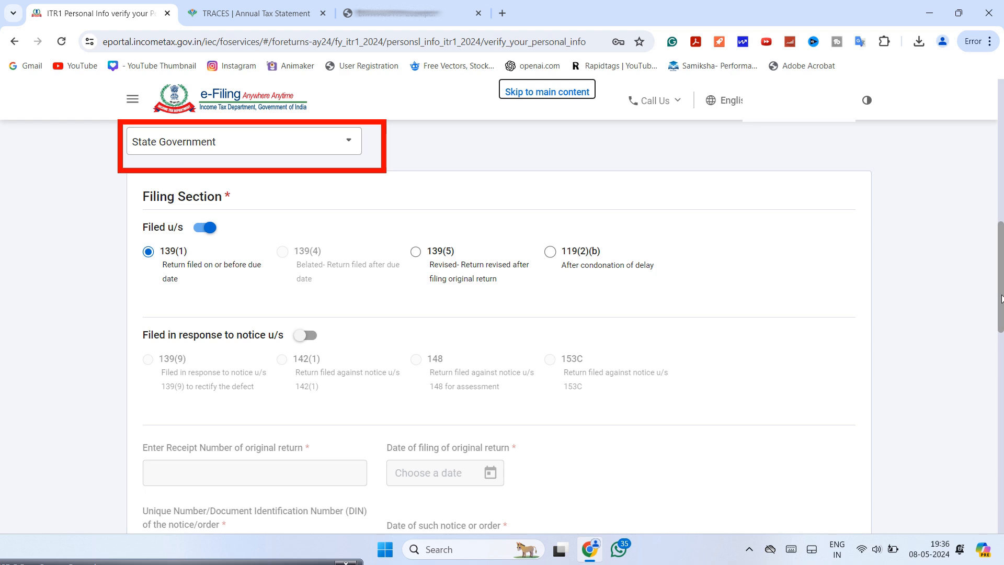
drag(1002, 298, 1002, 310)
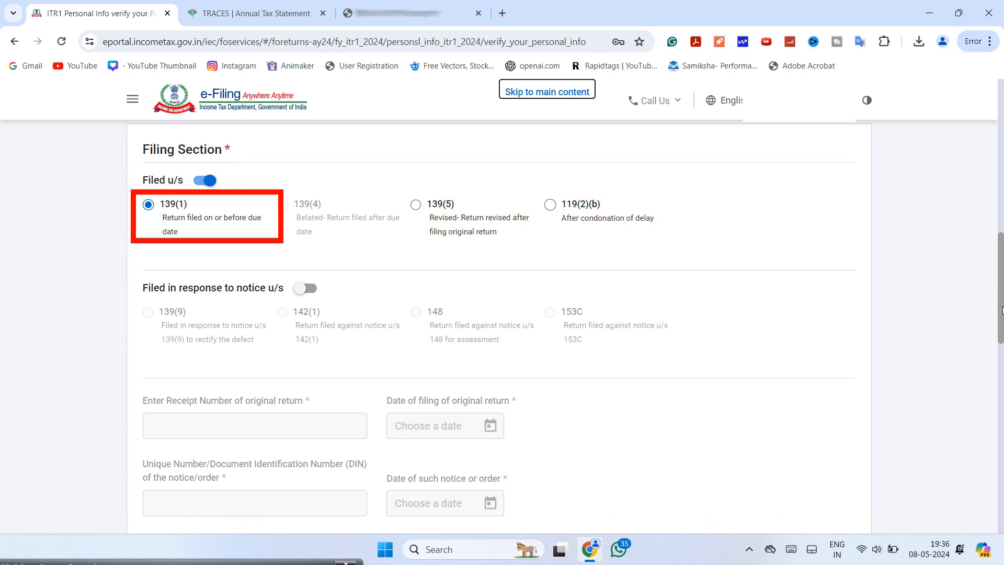
drag(1002, 310, 1002, 397)
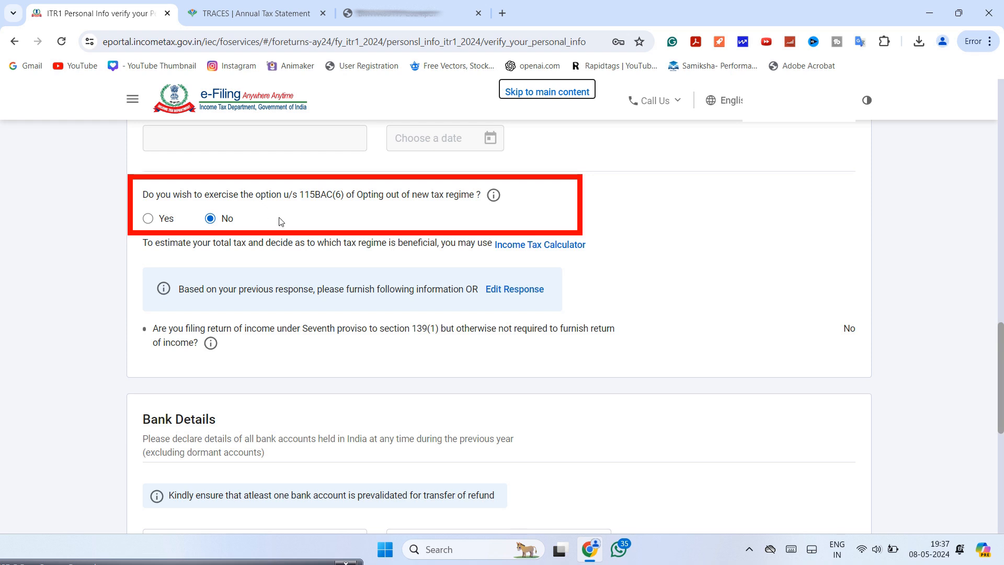
click(1002, 466)
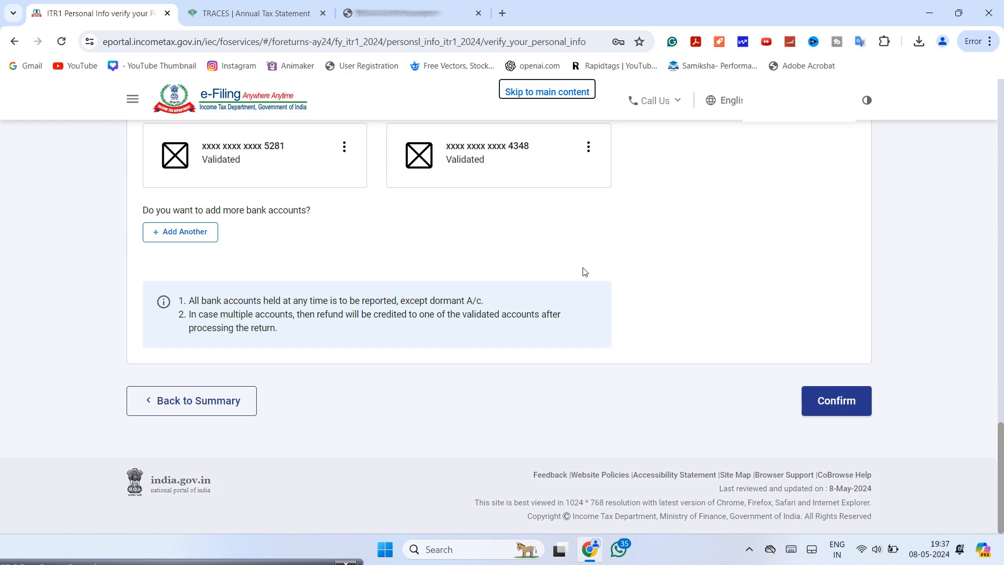
click(836, 407)
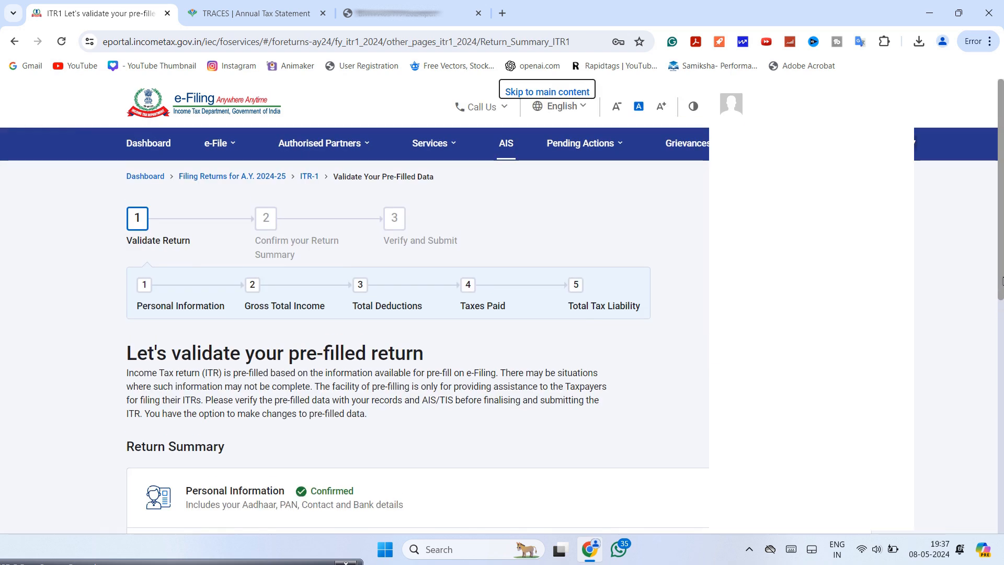
Open the Gross Total Income section, answer No to the salary exemption questions and continue to the income source details.
drag(1001, 281, 1002, 429)
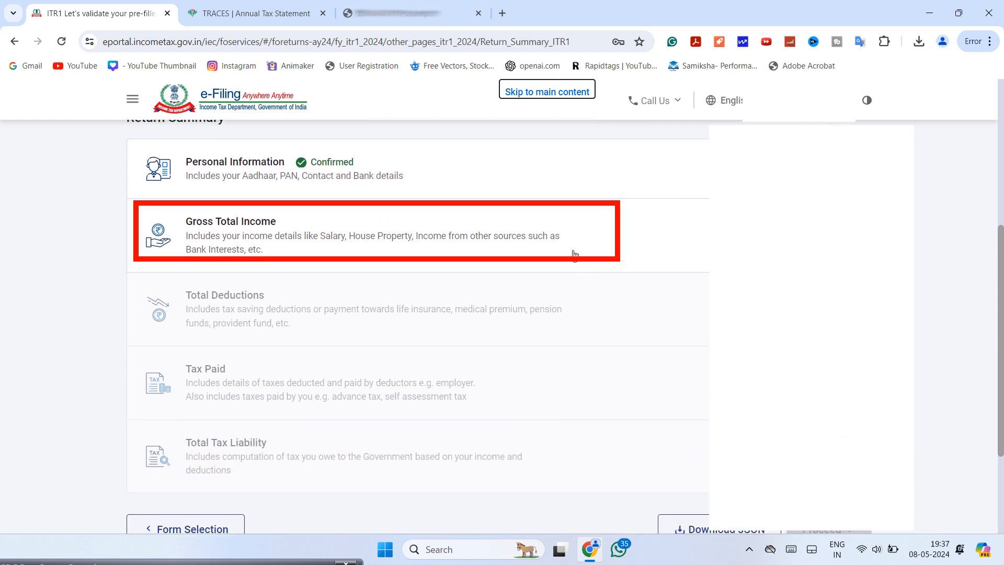
click(480, 242)
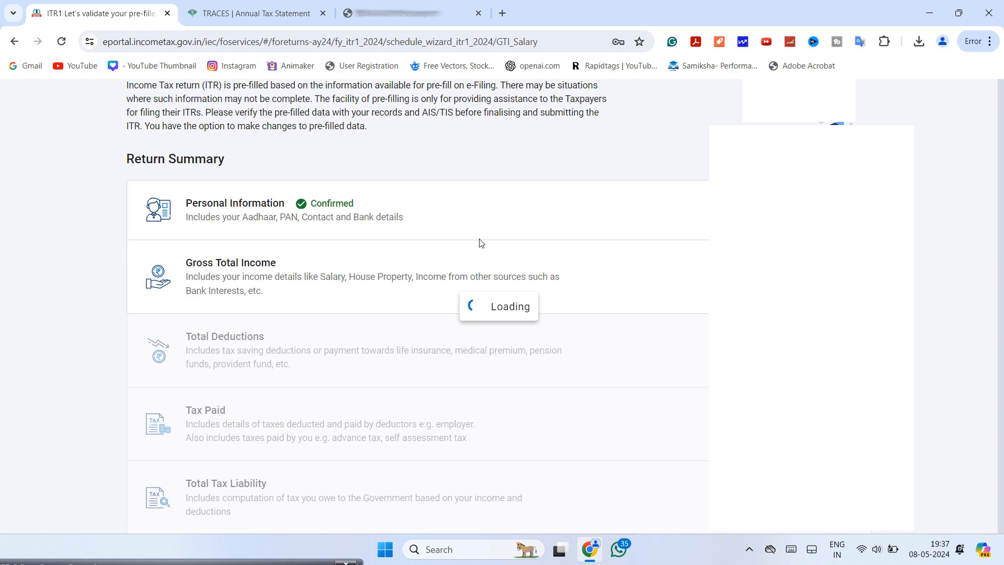
click(196, 394)
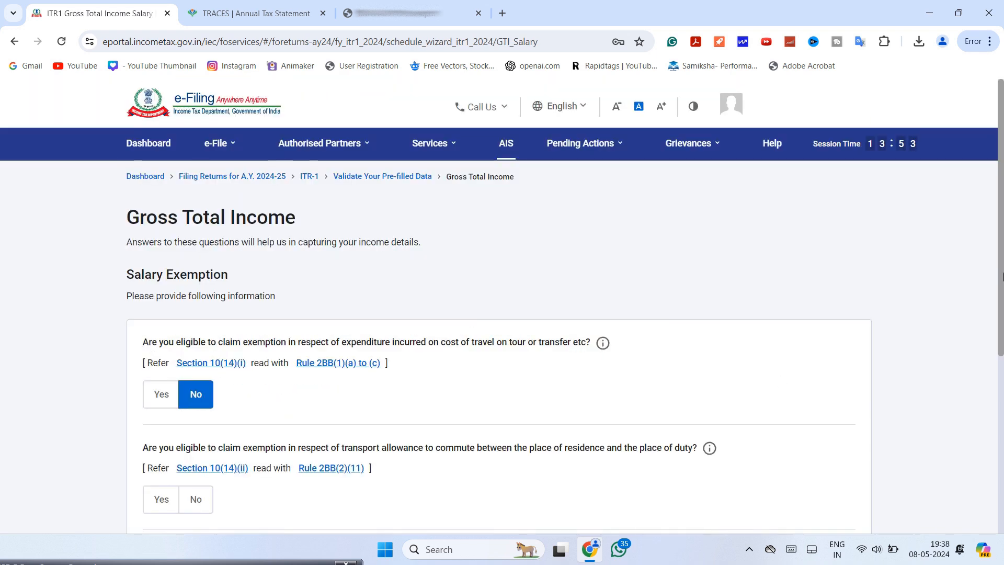
drag(1002, 285, 1003, 341)
click(195, 368)
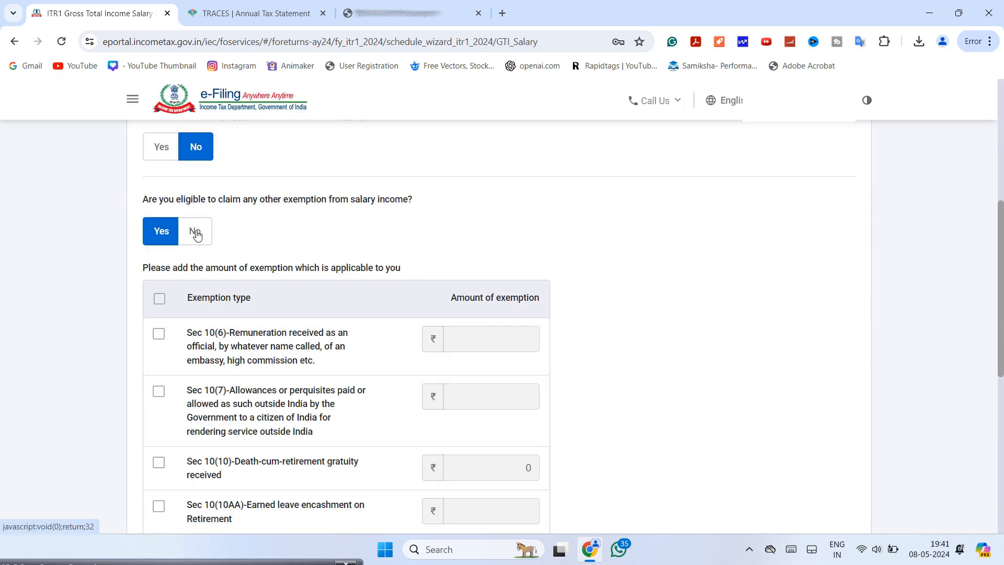
click(197, 231)
click(824, 358)
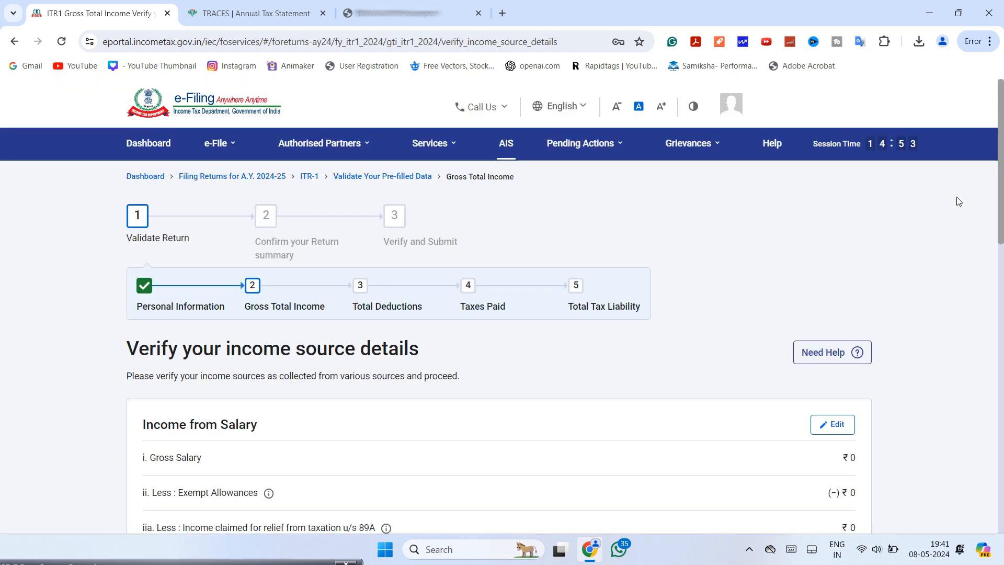
Edit Income from Salary and enter 7,20,340 as the salary as per section 17(1).
drag(1001, 178, 1001, 240)
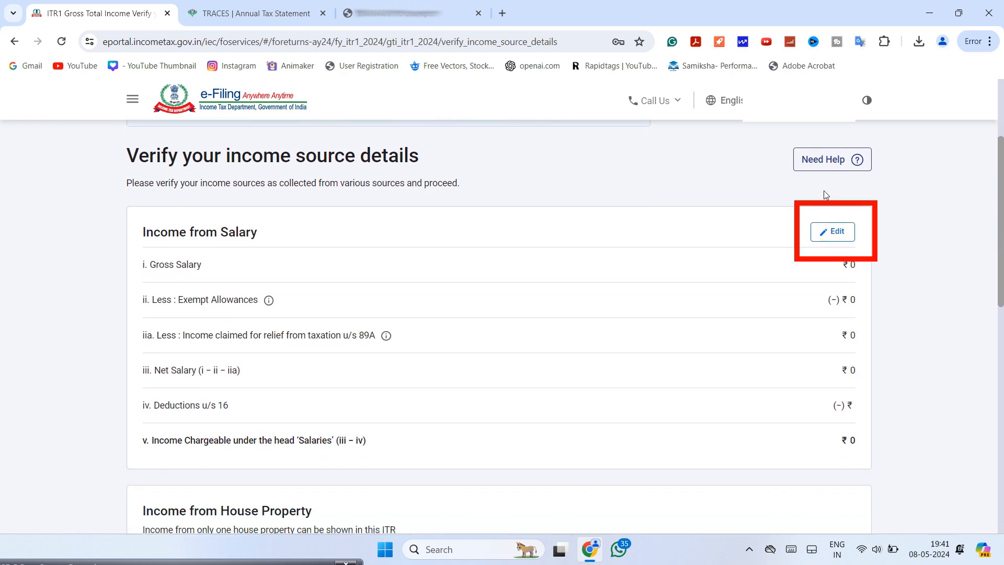
click(832, 236)
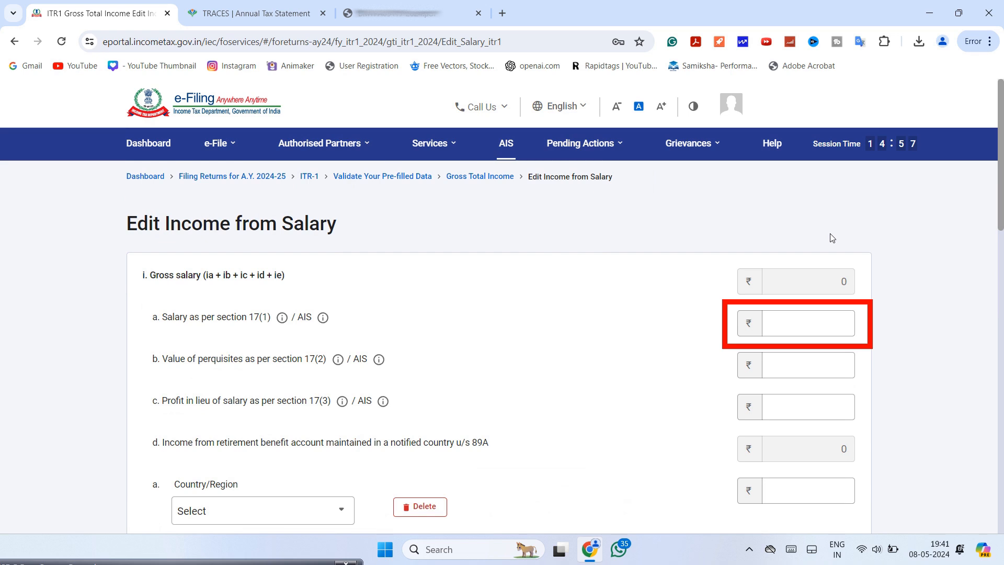
text(7)
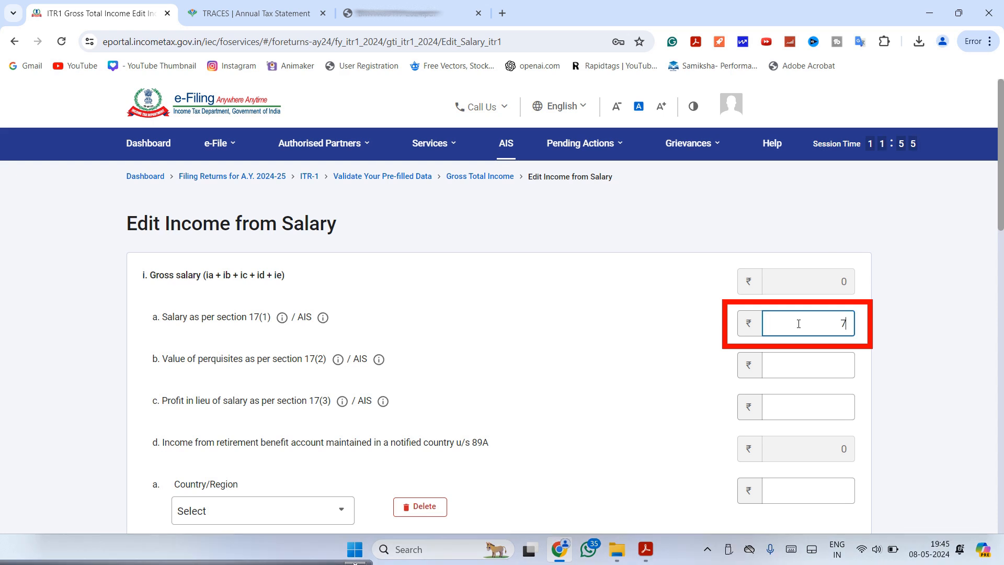
text(20340)
Set both the value of perquisites under section 17(2) and the profit in lieu of salary under section 17(3) to 0.
click(775, 365)
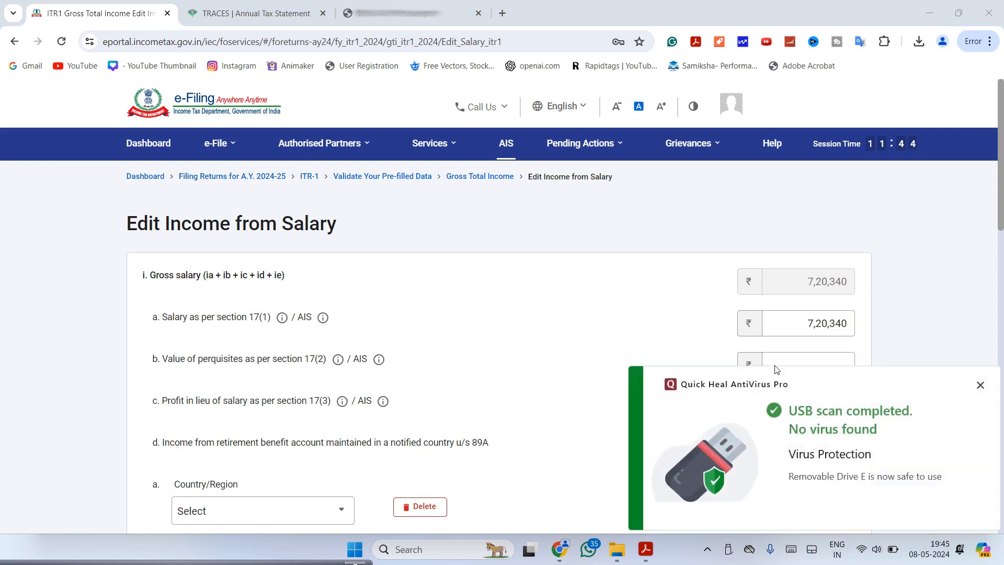
click(979, 386)
click(790, 407)
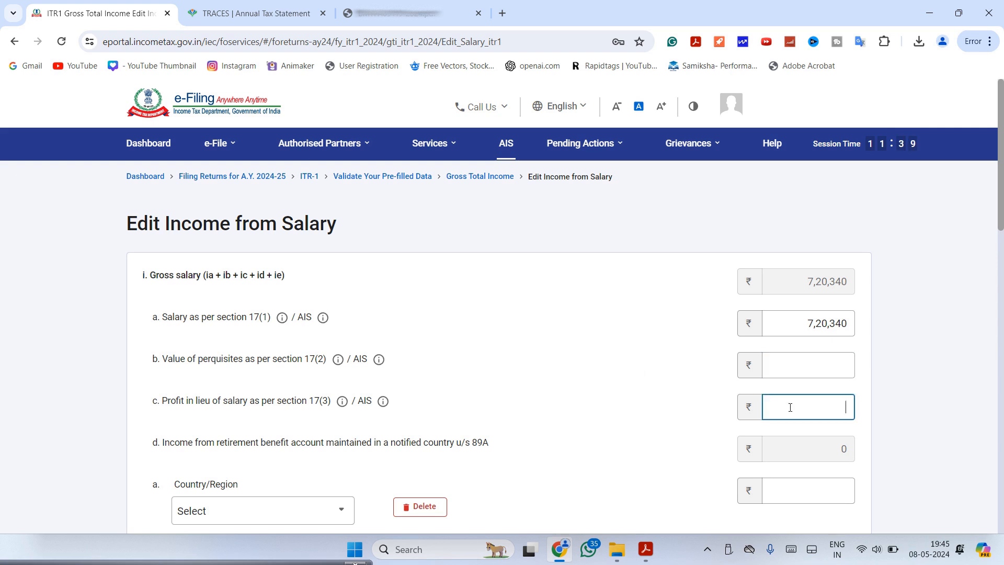
click(828, 365)
text(0)
click(821, 411)
text(0)
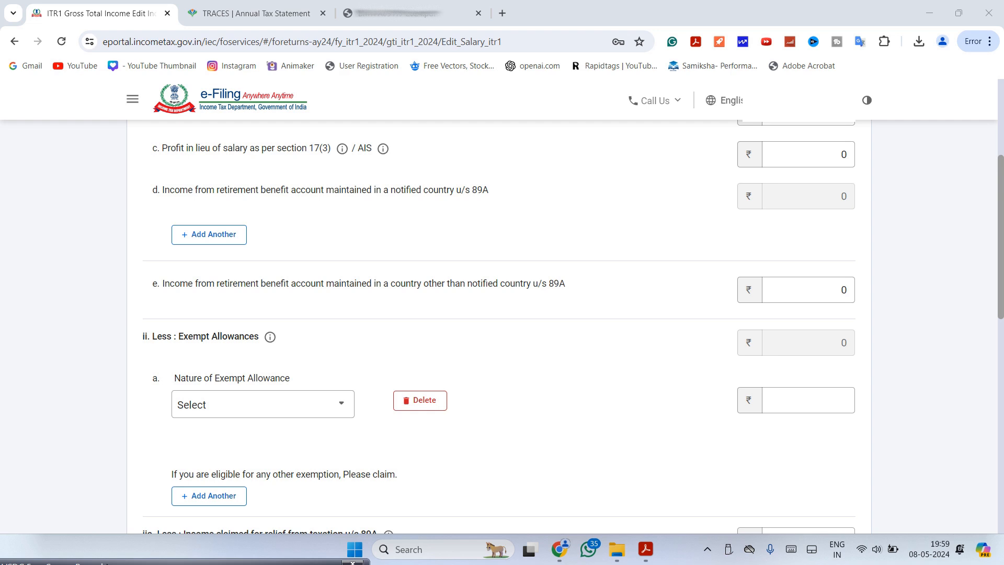
Look through the exempt allowance types offered for the salary income, including Section 10(14)(i).
click(335, 411)
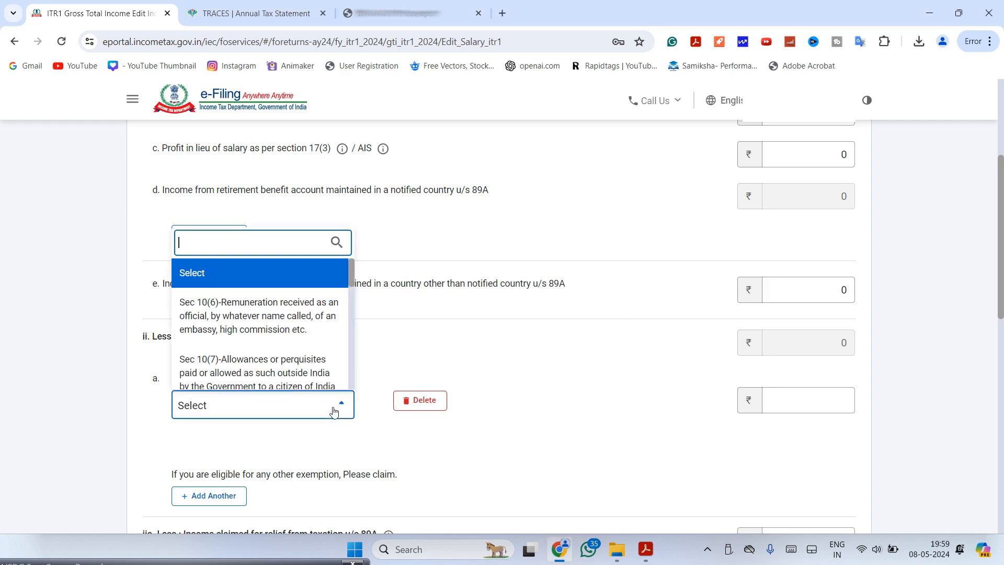
drag(350, 273, 365, 352)
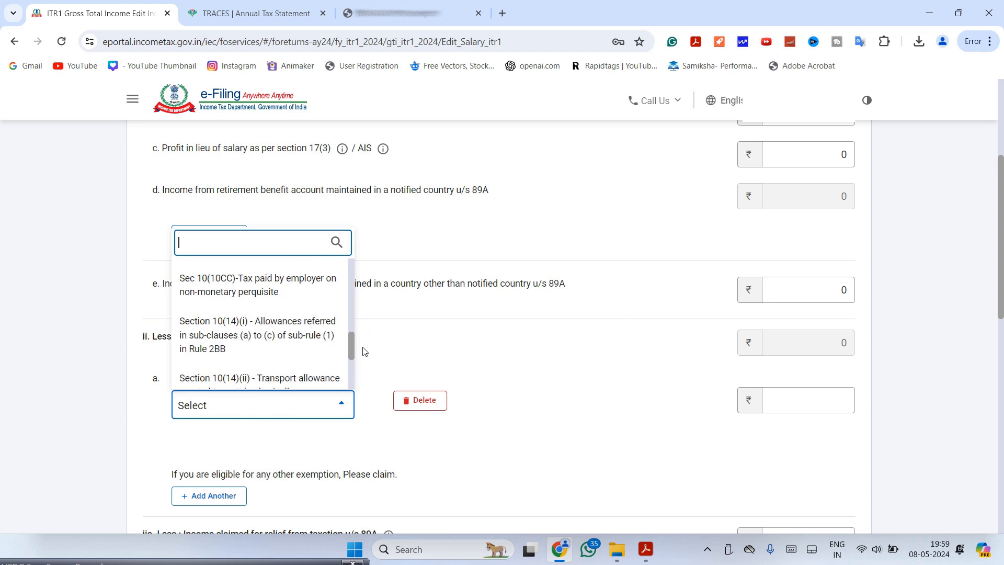
click(291, 342)
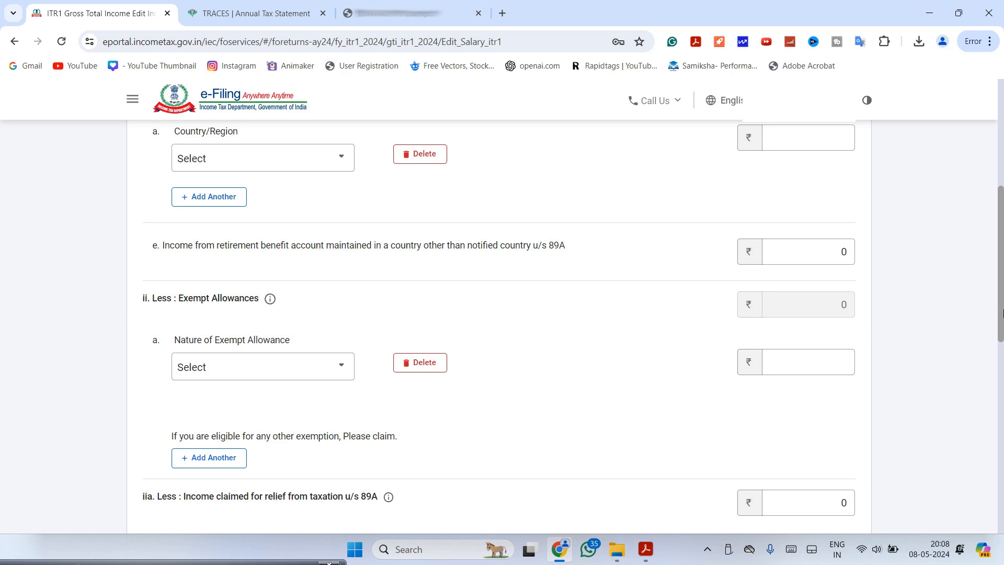
Save the salary income details and confirm the Gross Total Income section.
drag(1003, 312, 1001, 475)
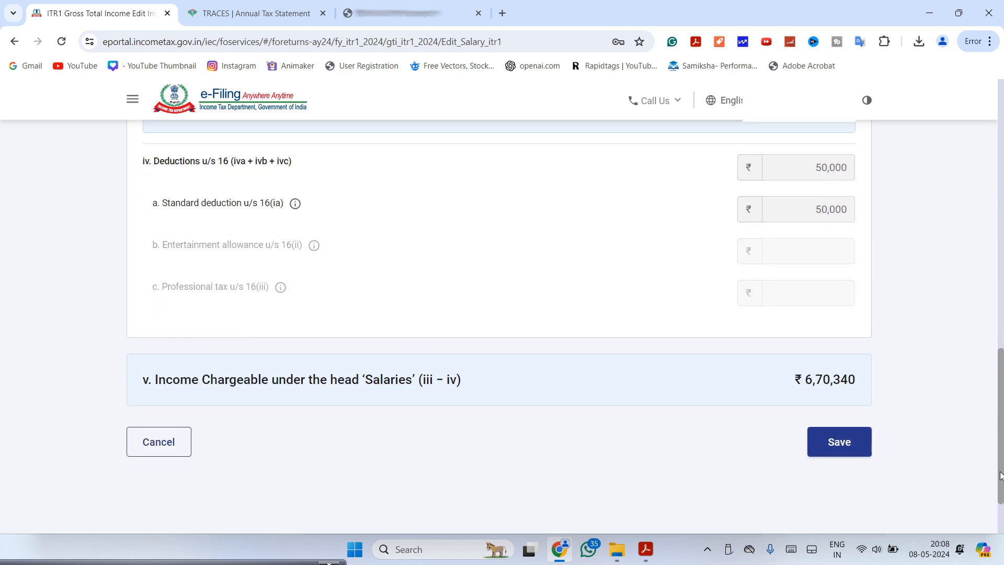
drag(1000, 475, 1001, 452)
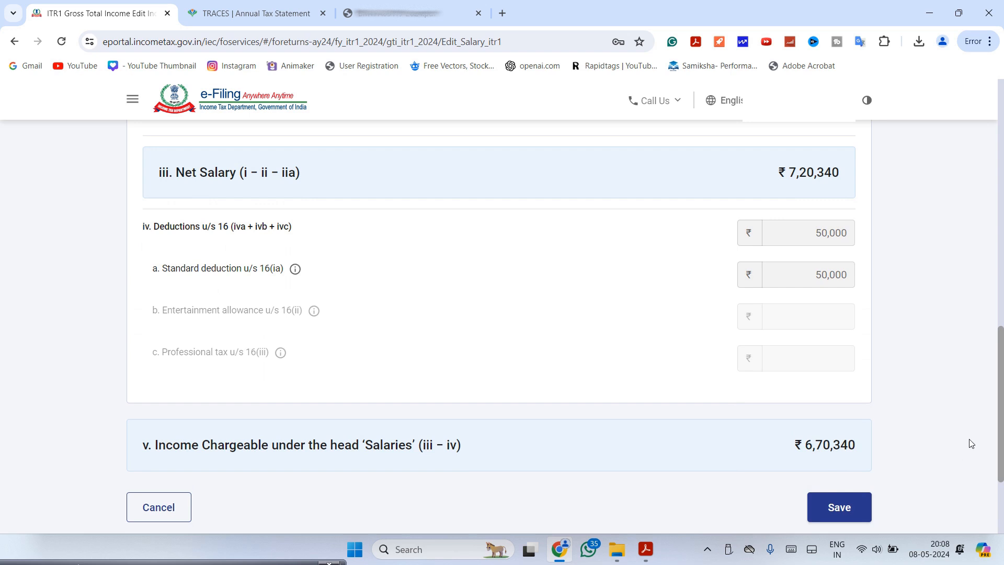
scroll(1001, 452, down, 3)
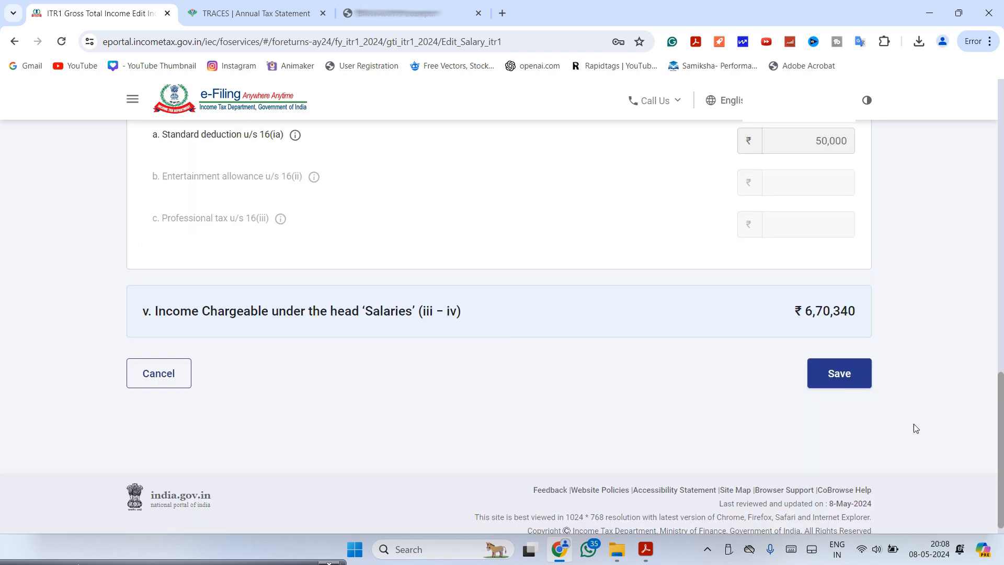
click(859, 376)
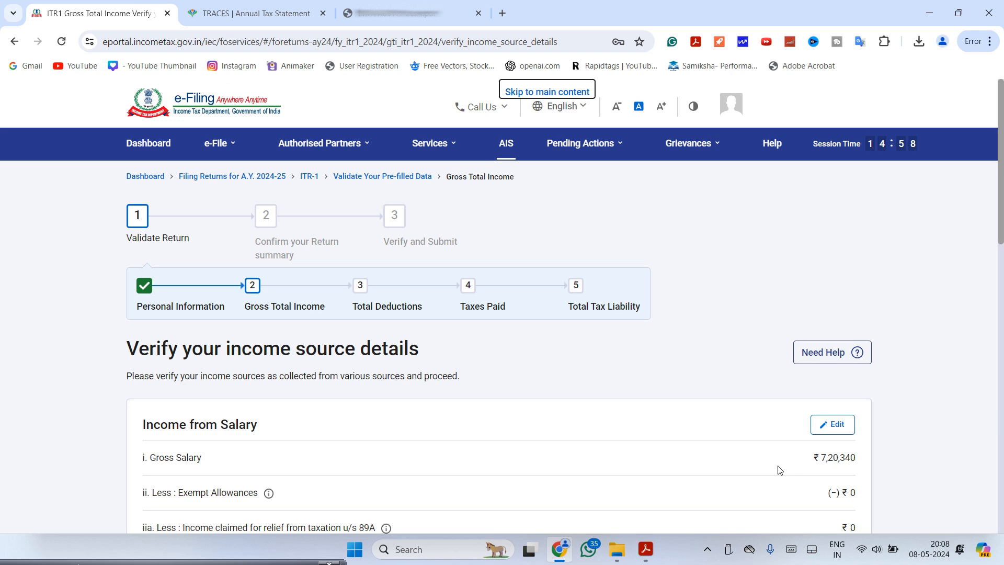
drag(1002, 211, 1002, 507)
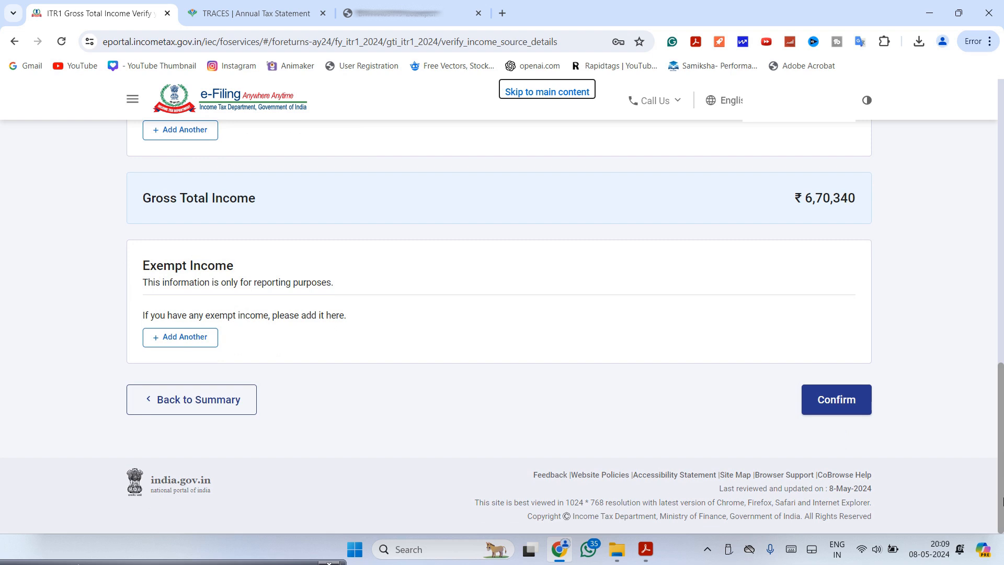
click(838, 400)
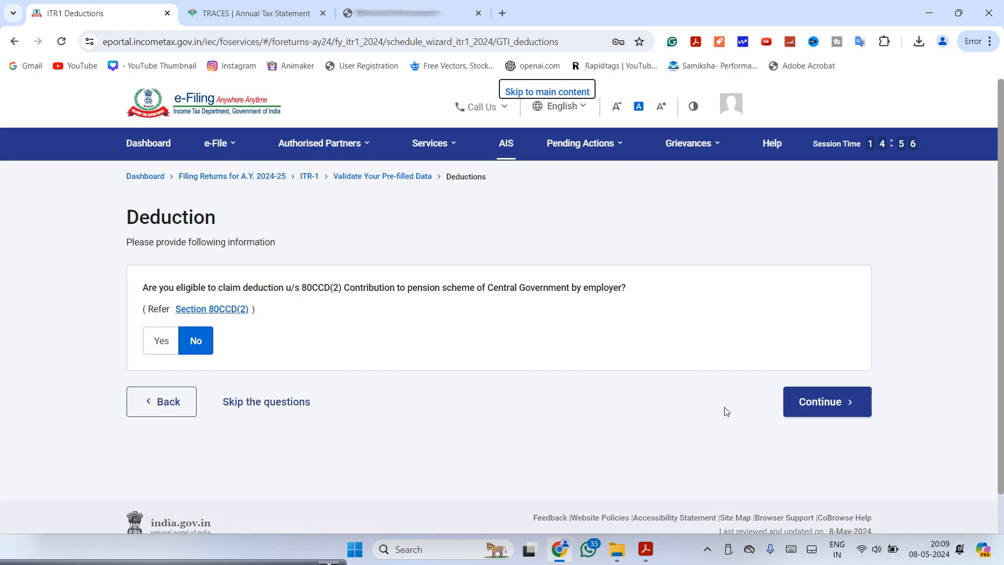
Continue with No for the section 80CCD(2) deduction and confirm the Total Deductions section without adding any claims.
click(827, 411)
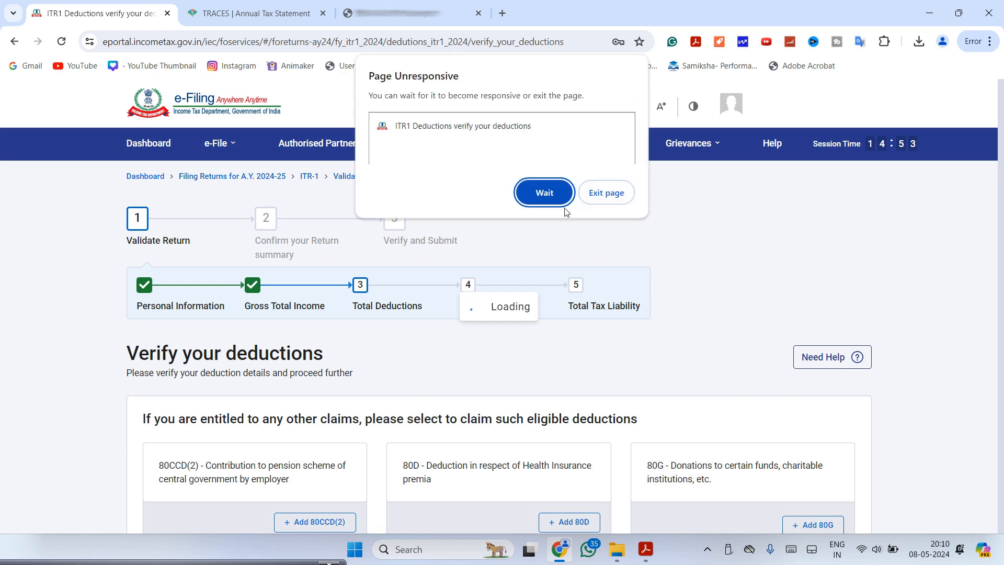
click(545, 194)
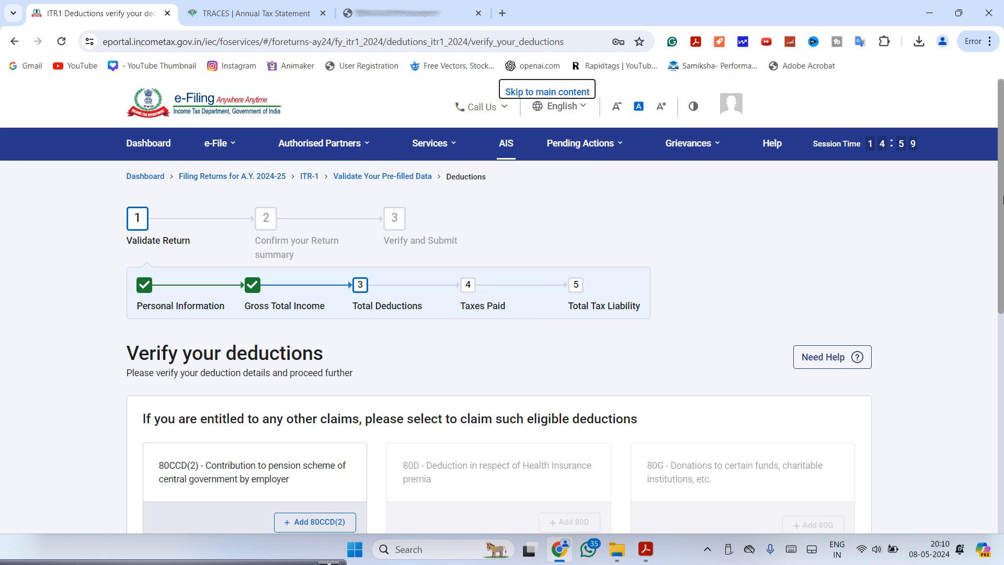
scroll(1002, 214, down, 2)
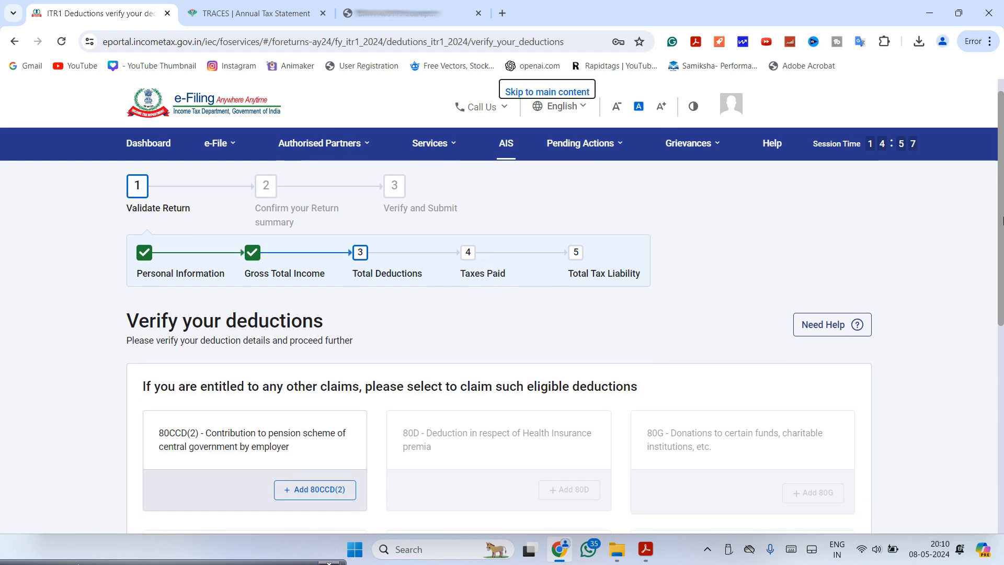
scroll(1002, 215, down, 5)
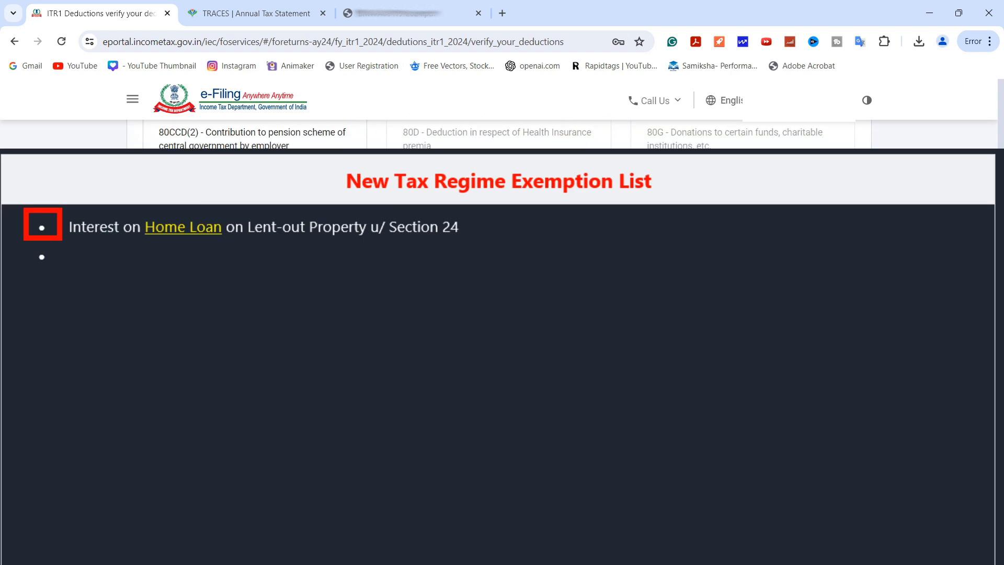
scroll(499, 113, up, 2)
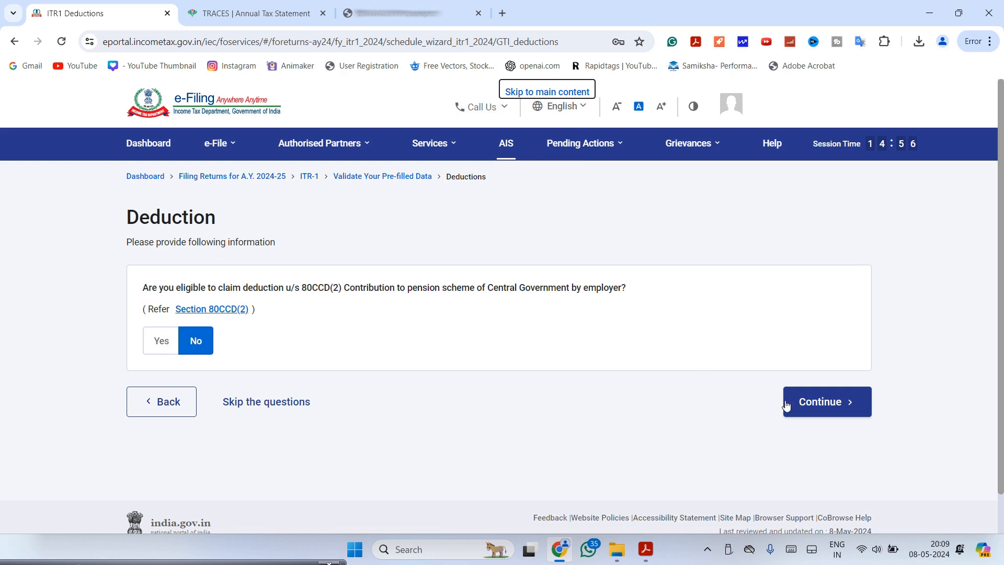
click(826, 411)
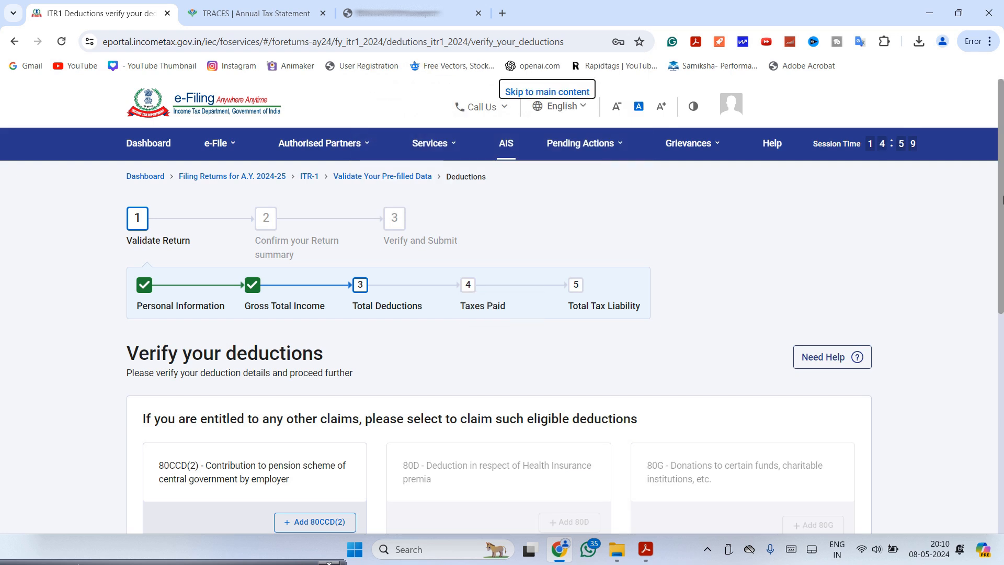
scroll(1002, 199, down, 3)
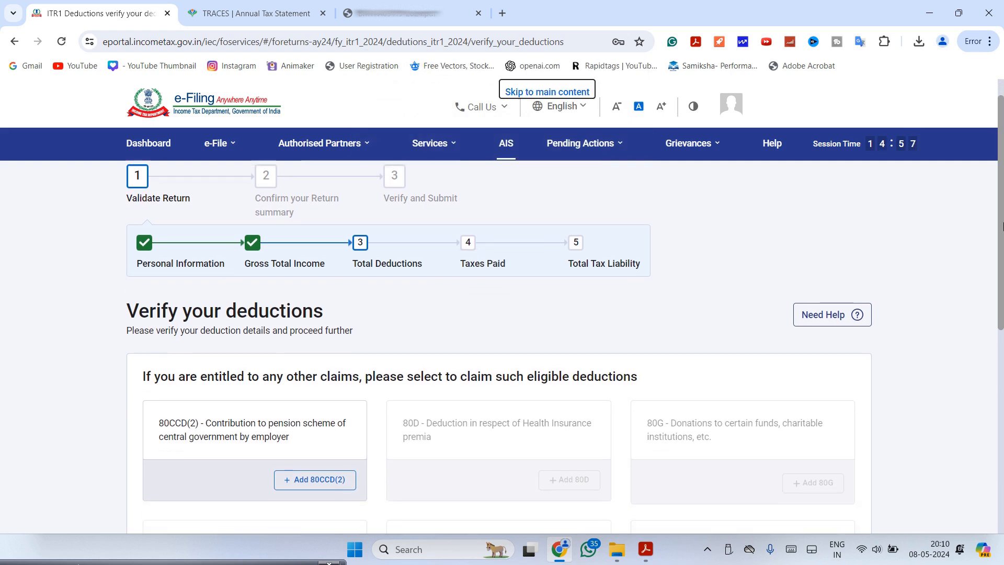
scroll(1002, 276, down, 3)
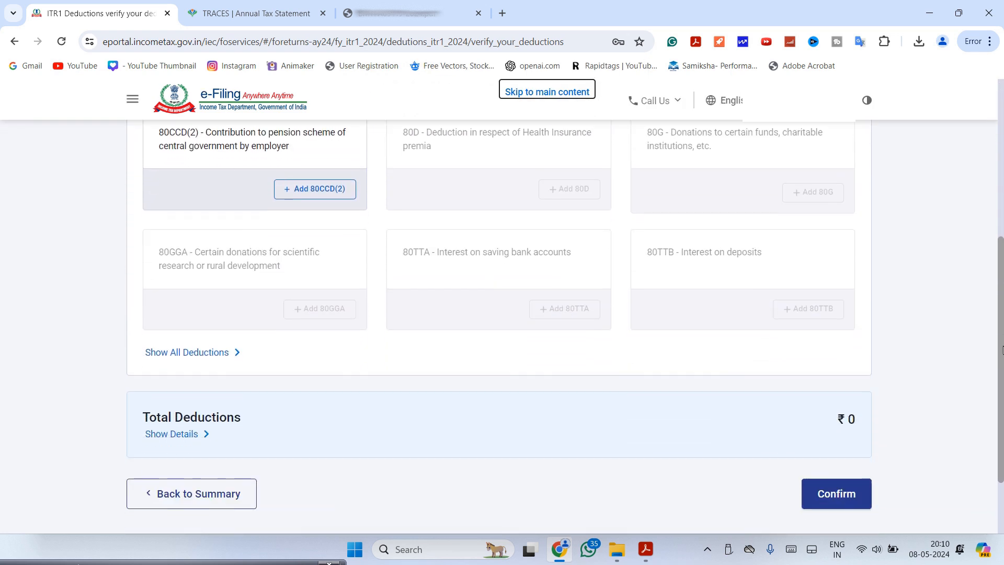
click(835, 493)
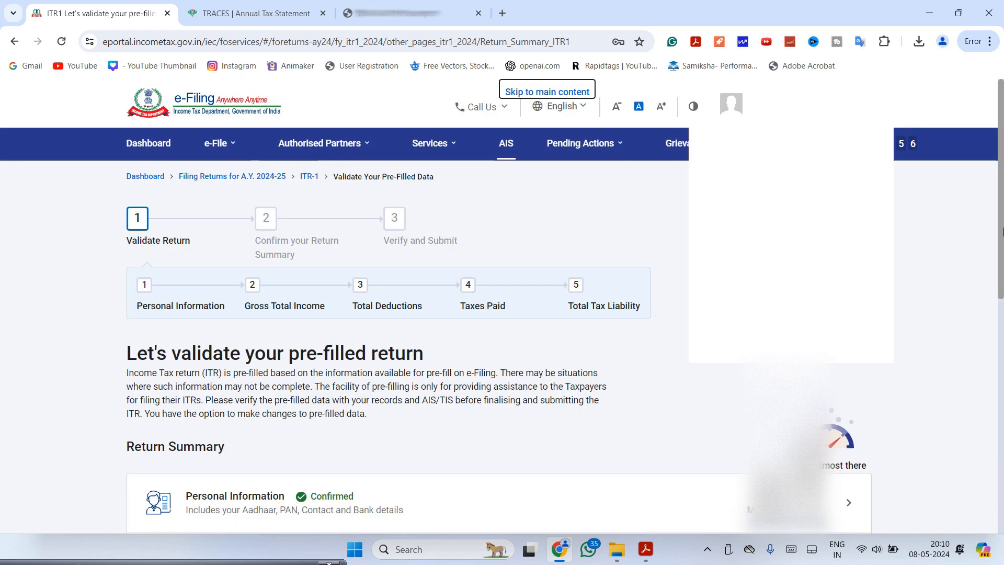
Review the tax deducted, tax collected and advance tax details in the Taxes Paid section and confirm it.
drag(1002, 231, 1002, 396)
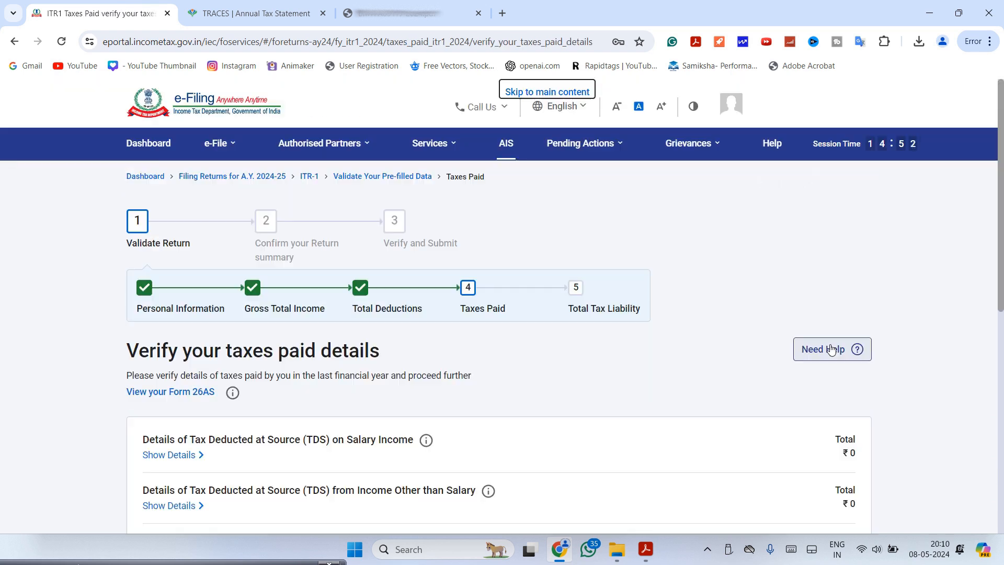
drag(1001, 170, 1003, 258)
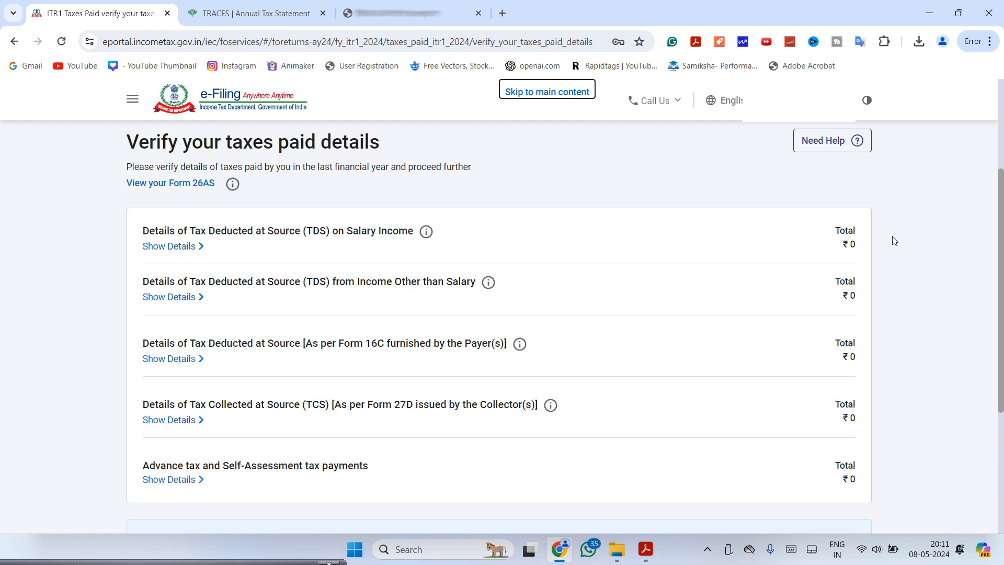
drag(1002, 202, 1002, 280)
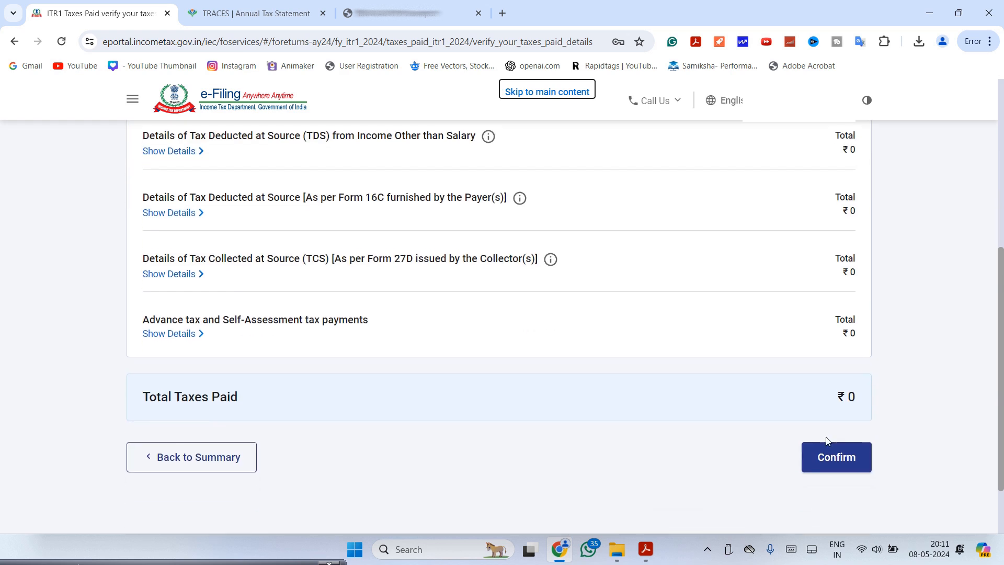
click(832, 462)
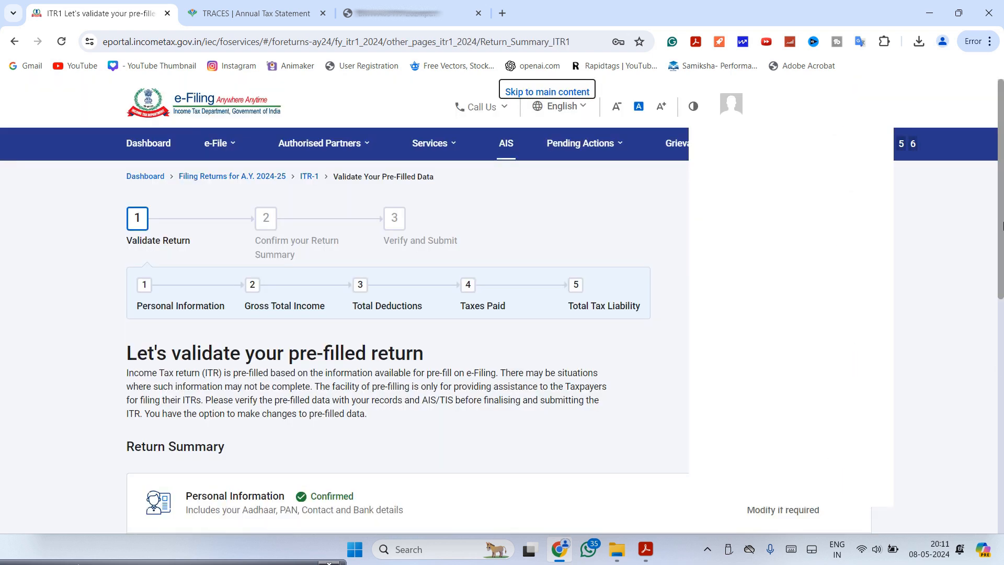
Review the income and tax computation in the Total Tax Liability section, confirm it and proceed to the tax summary.
drag(1003, 226, 1003, 416)
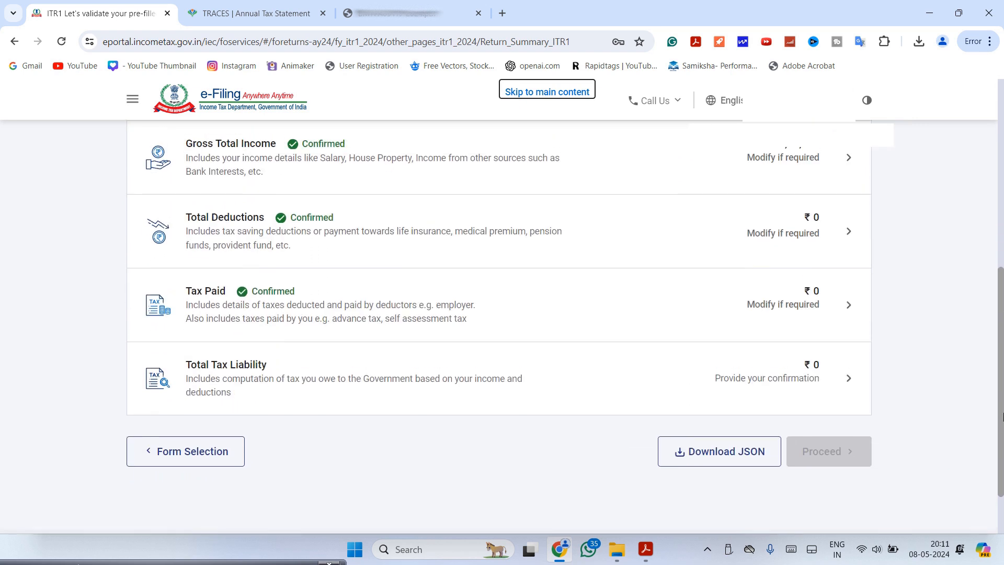
click(846, 379)
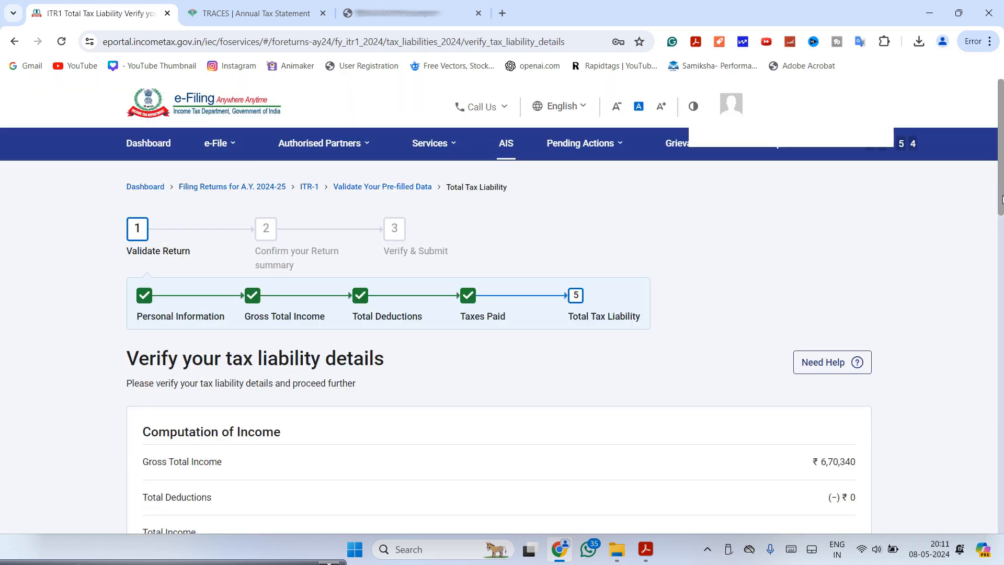
drag(1003, 203, 1003, 323)
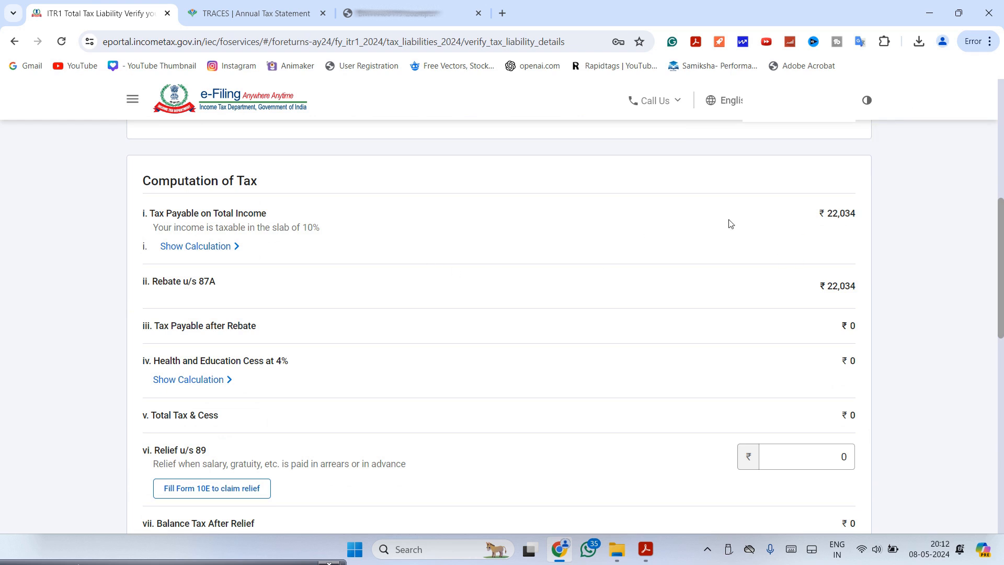
drag(1002, 242, 1002, 434)
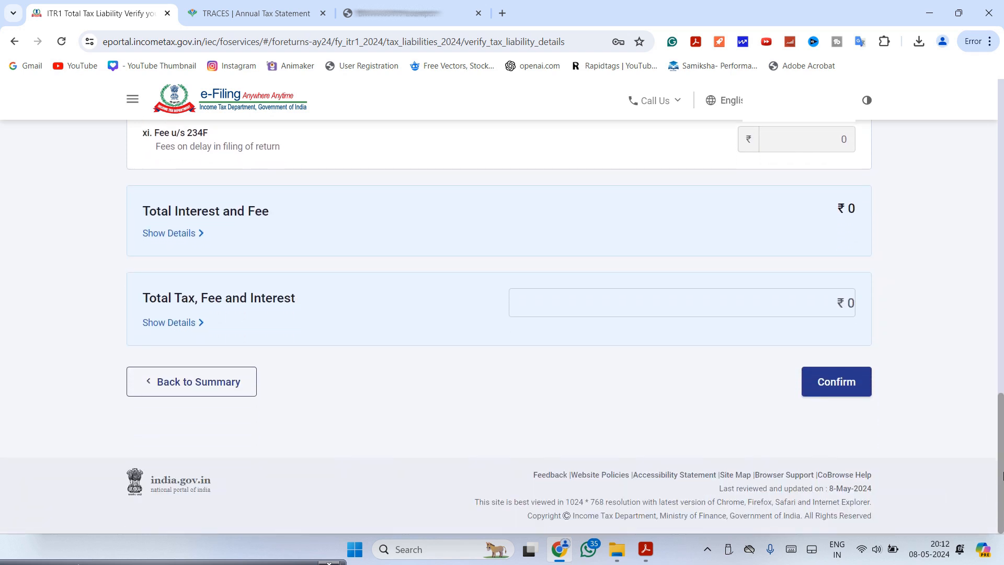
click(840, 388)
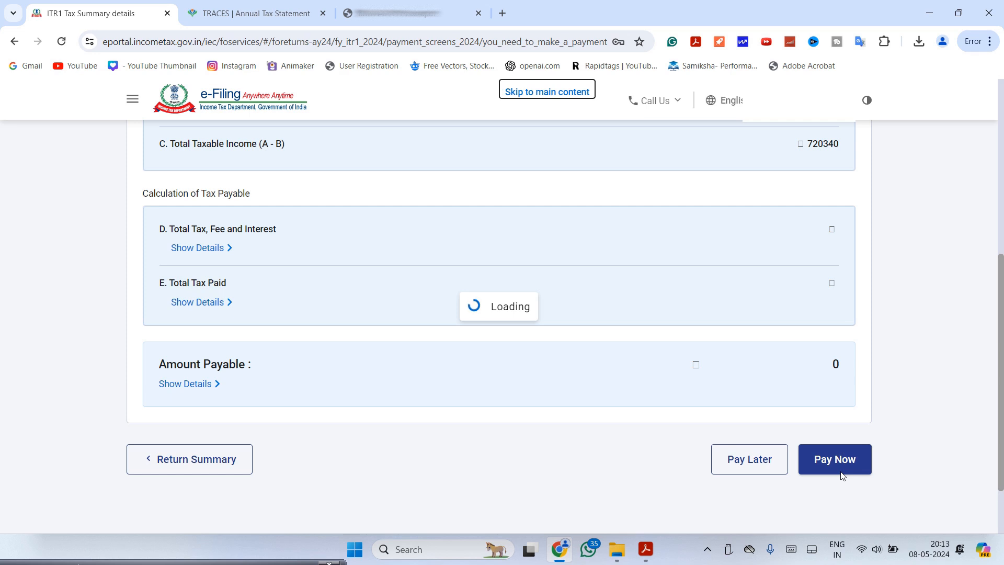
Check the tax summary from gross total income down to the amount payable and continue to the return preview.
scroll(842, 477, up, 7)
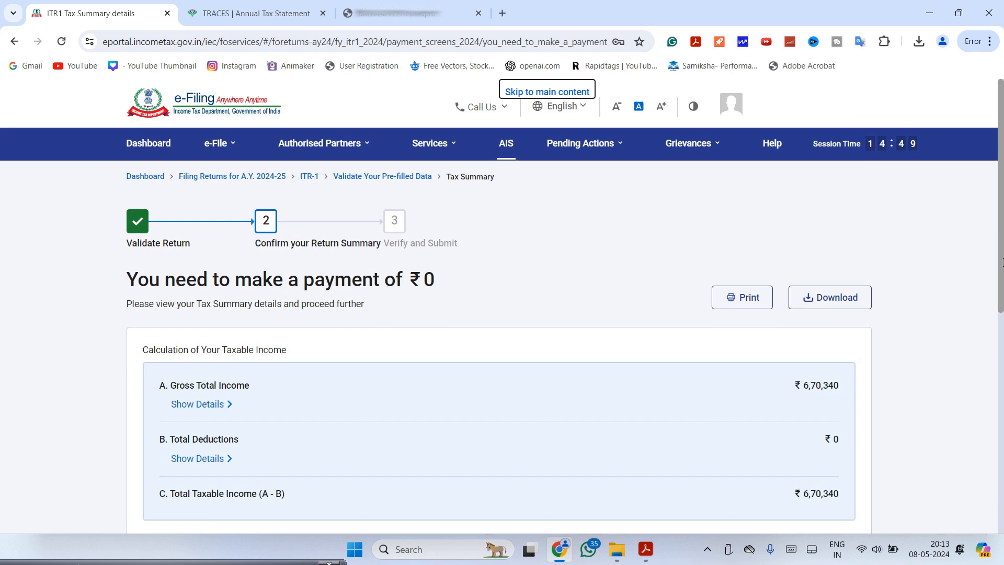
drag(1001, 262, 1002, 327)
drag(1001, 272, 1002, 356)
scroll(1002, 318, down, 2)
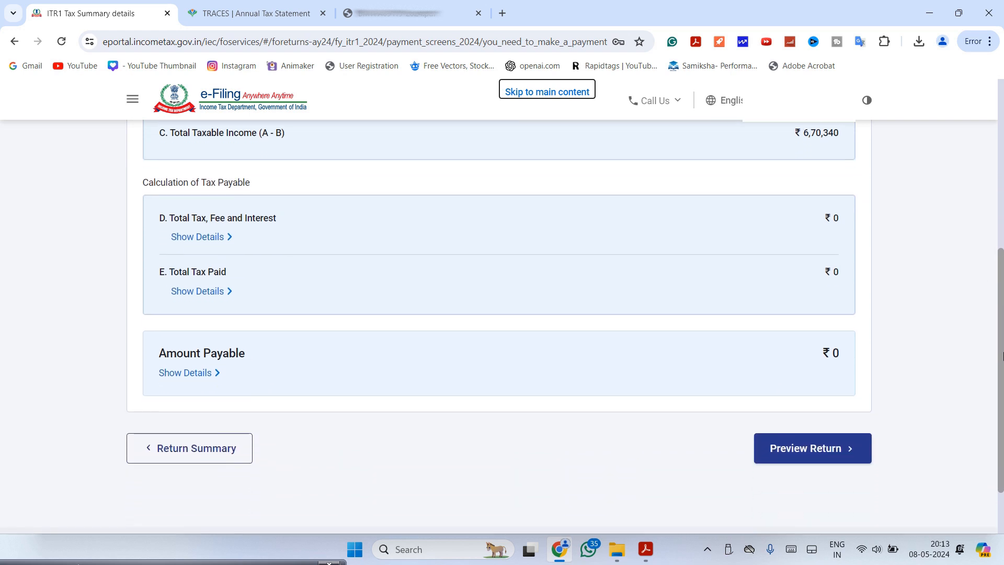
click(837, 449)
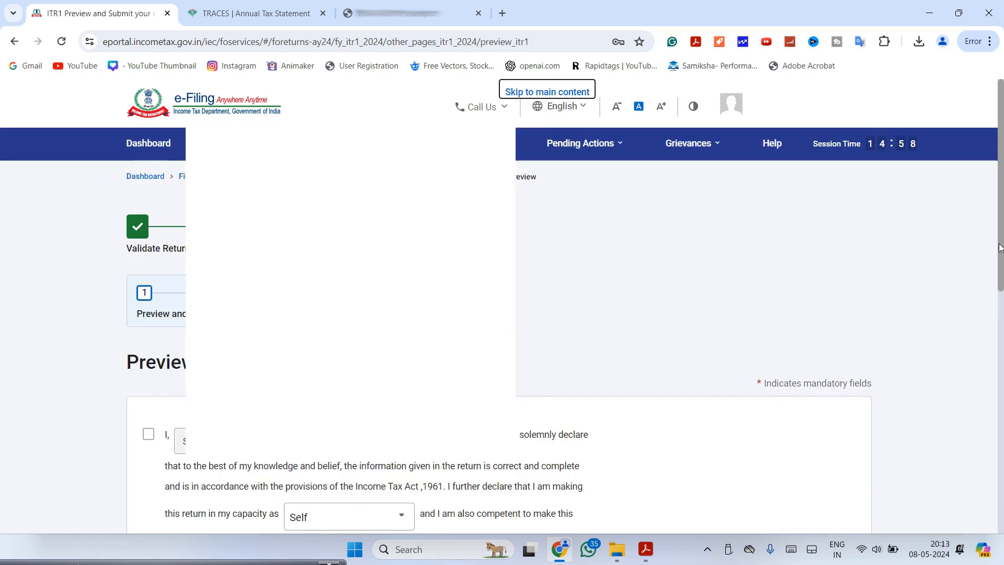
Accept the taxpayer's declaration, go through the return preview and proceed to validation.
click(148, 298)
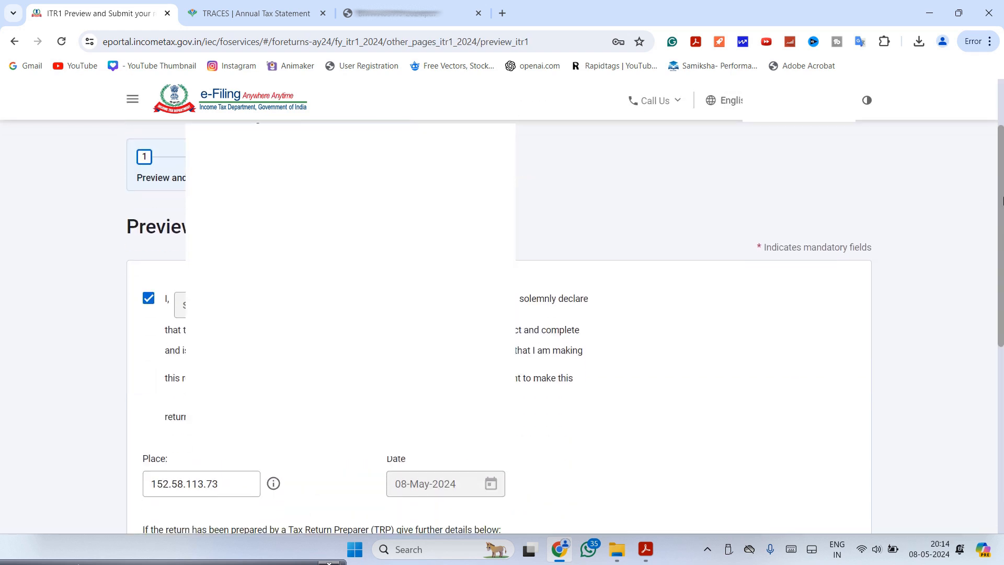
scroll(723, 293, down, 2)
drag(1001, 234, 1002, 312)
click(803, 467)
drag(1001, 122, 1001, 376)
click(839, 361)
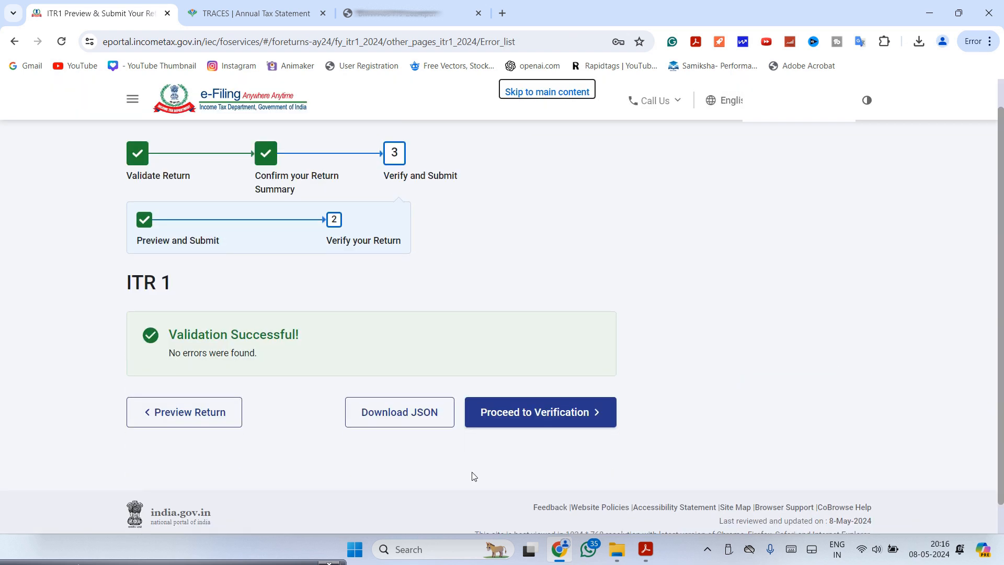
Proceed to verification of the validated return and continue with the e-Verify Now method.
click(550, 413)
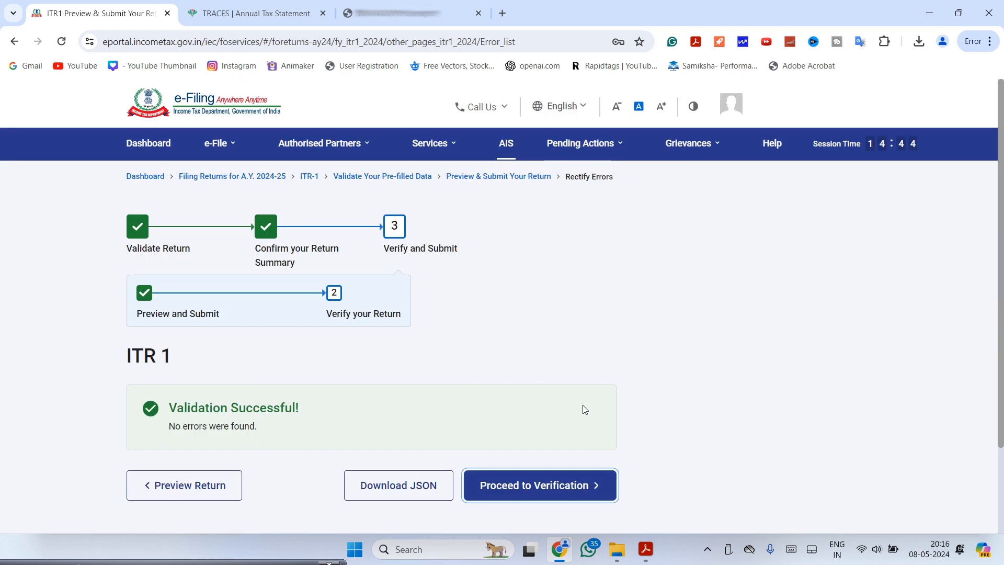
key(Return)
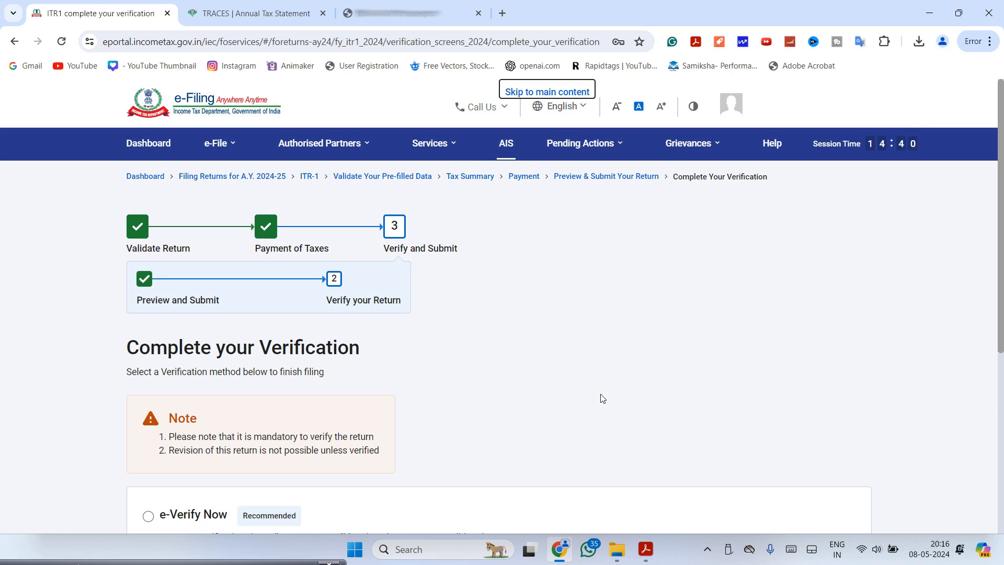
scroll(627, 304, down, 3)
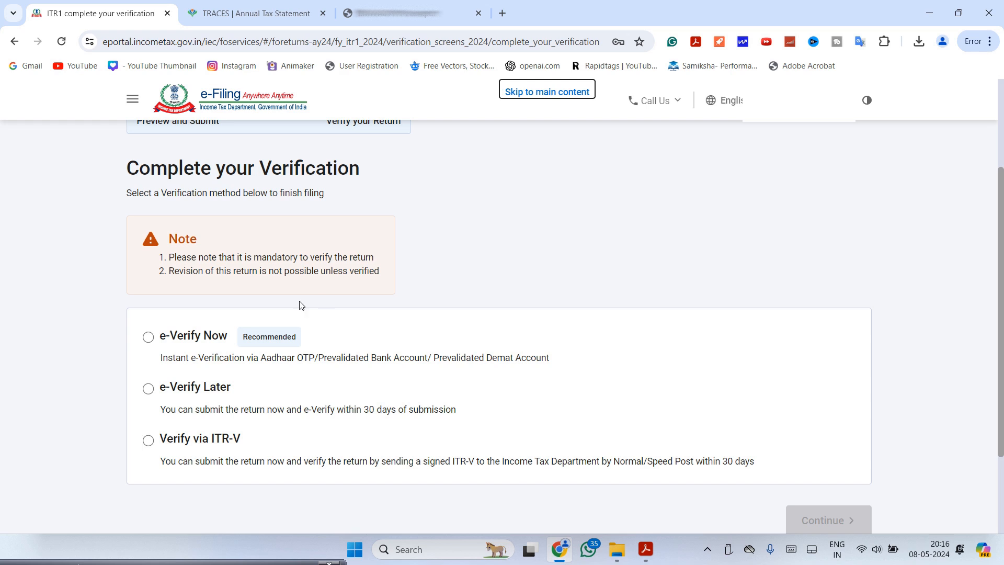
click(149, 340)
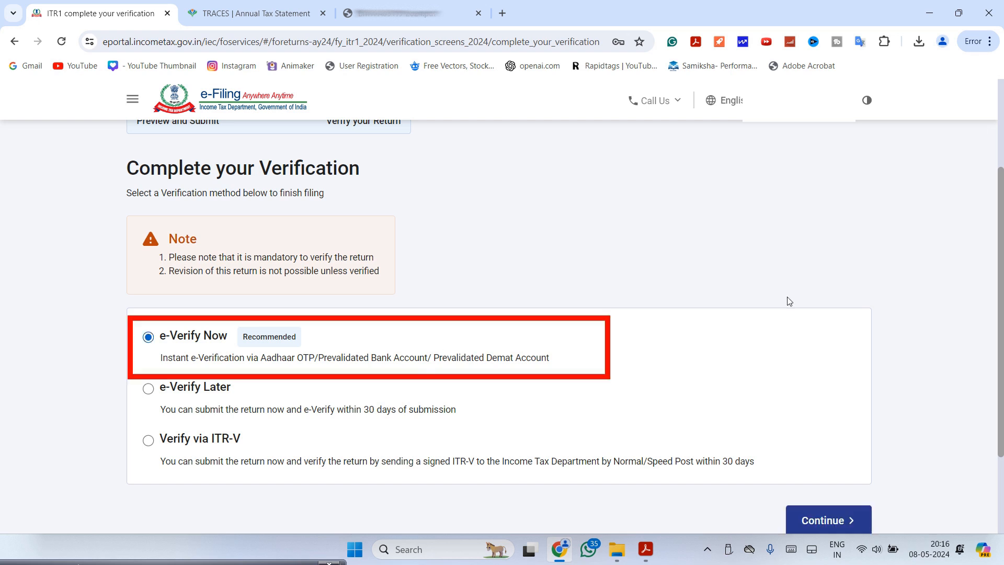
scroll(1002, 291, down, 1)
click(830, 491)
E-verify the return using an OTP on the Aadhaar-registered mobile number, entering the received OTP and validating it.
drag(1002, 154, 1003, 302)
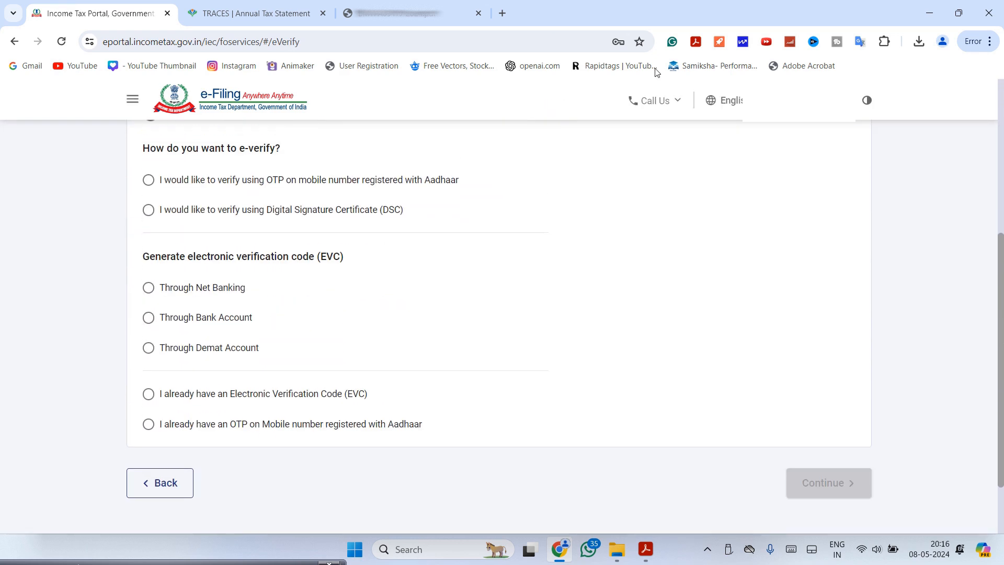
click(149, 180)
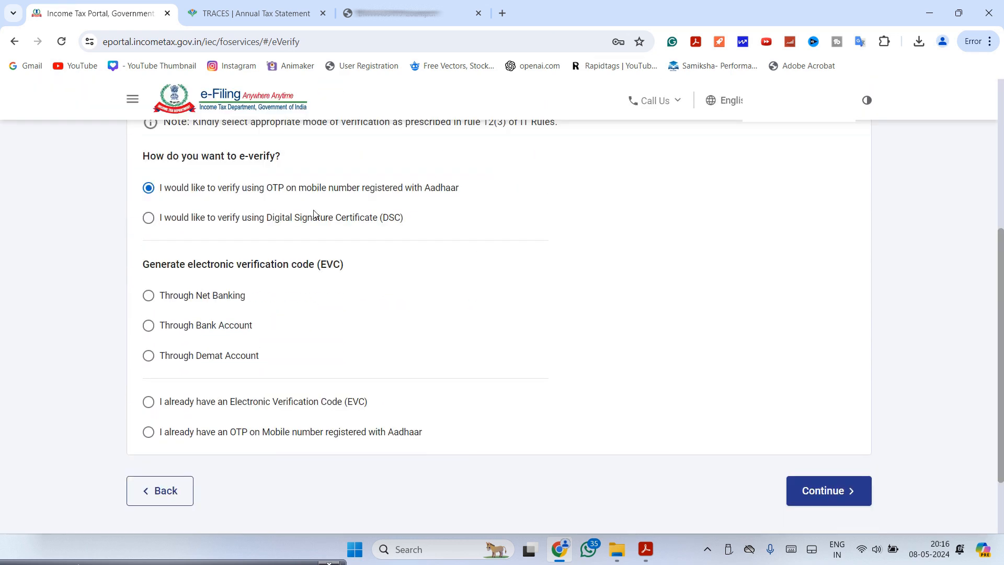
click(813, 489)
click(335, 337)
click(530, 381)
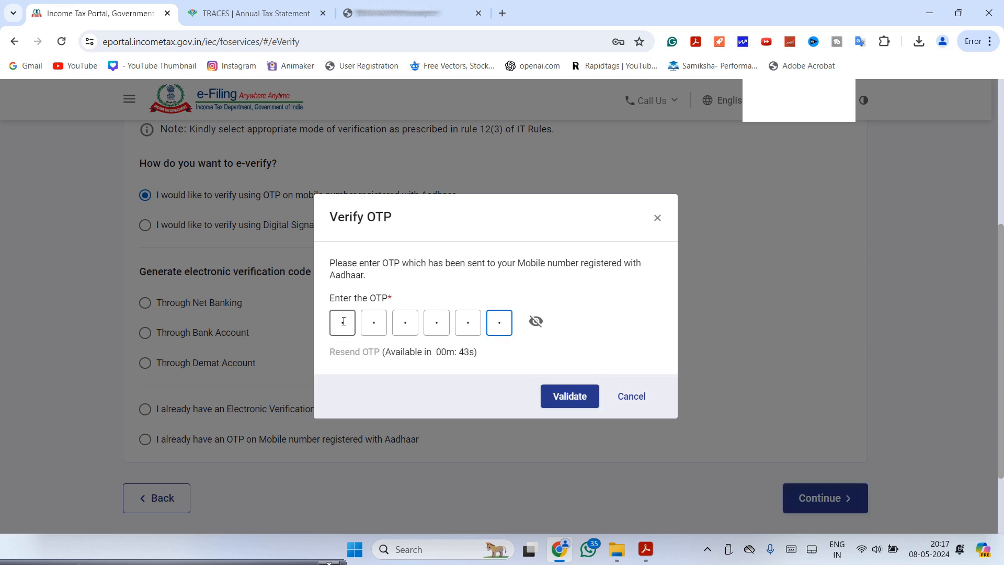
click(560, 398)
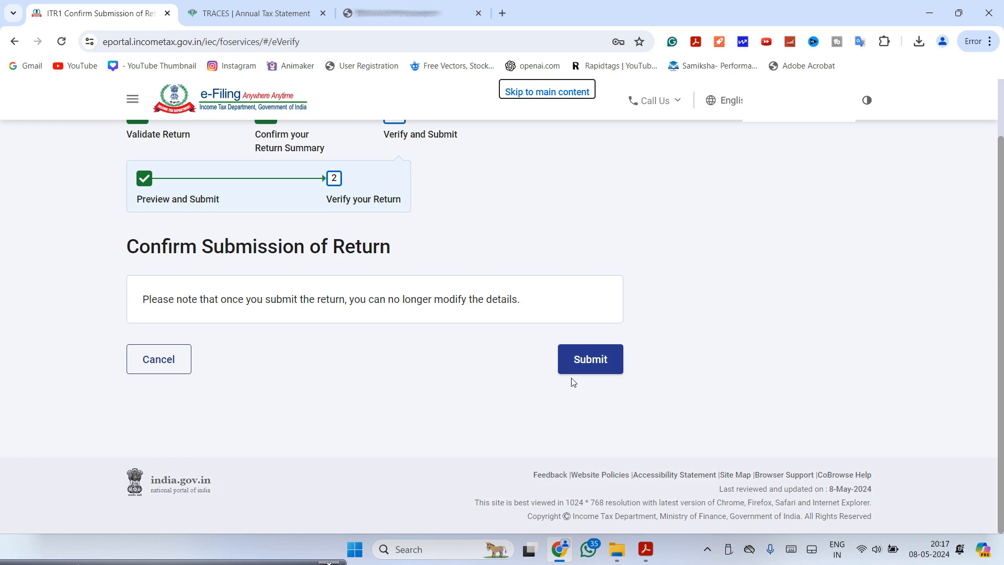
Submit the verified return and download its receipt before going back to the dashboard.
click(589, 361)
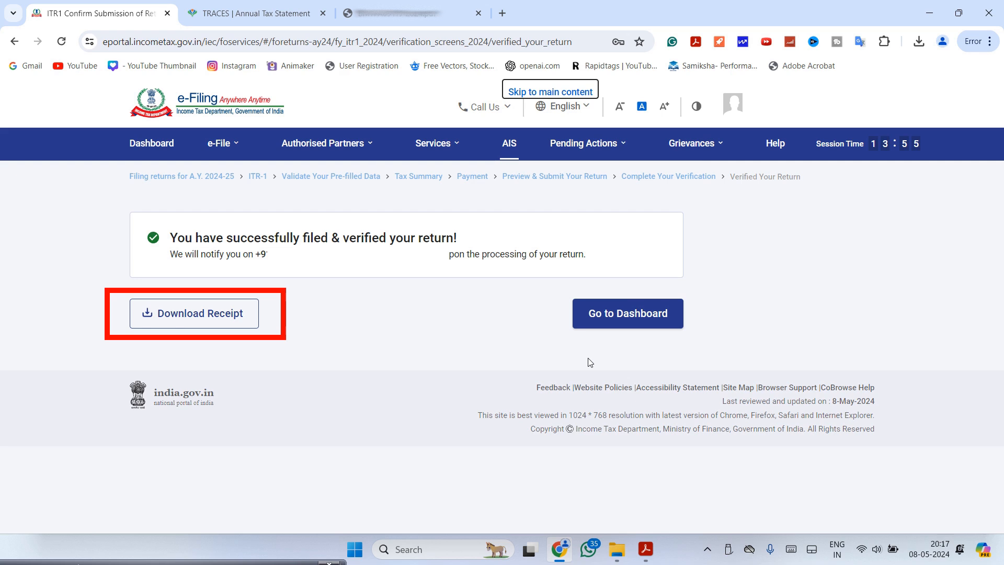
click(194, 313)
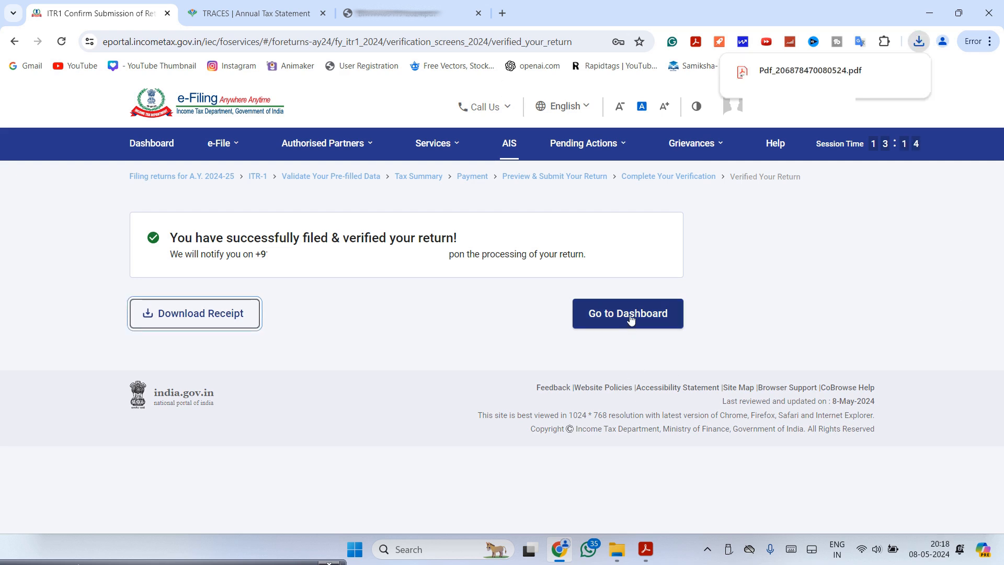
click(631, 317)
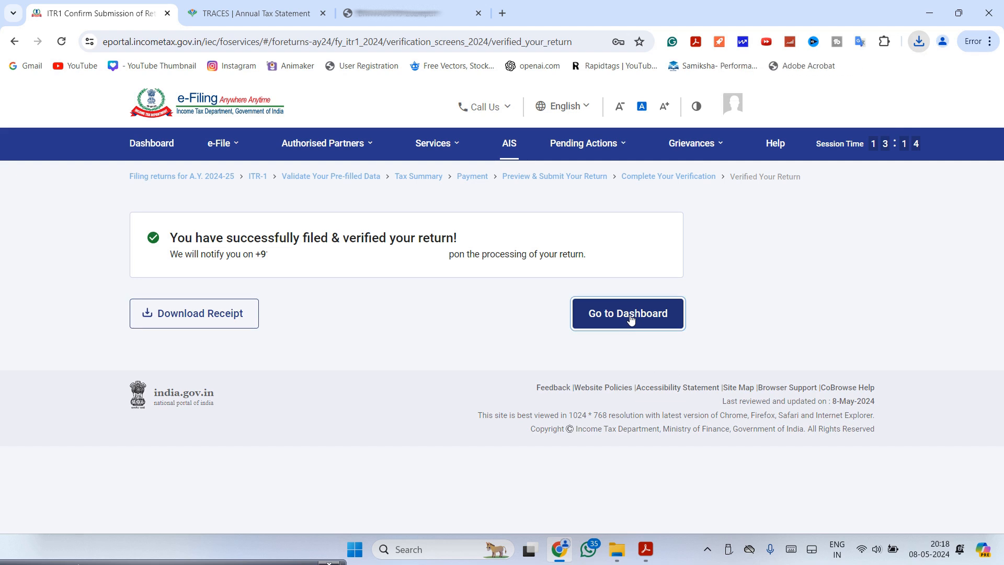